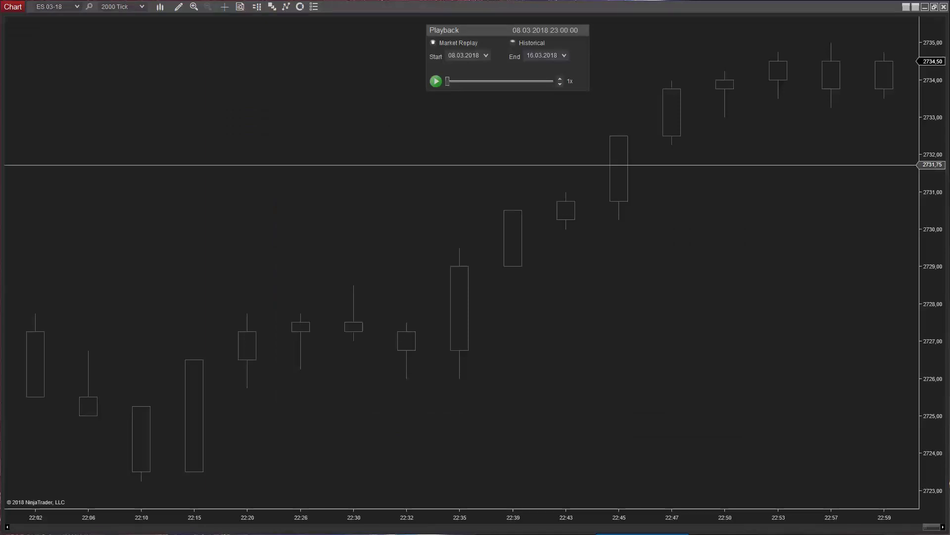
Add the MZpack.NT8.mzBigTrade 3.9.3 indicator to the ES 03-18 chart with its default settings
right_click(306, 51)
click(331, 113)
click(340, 132)
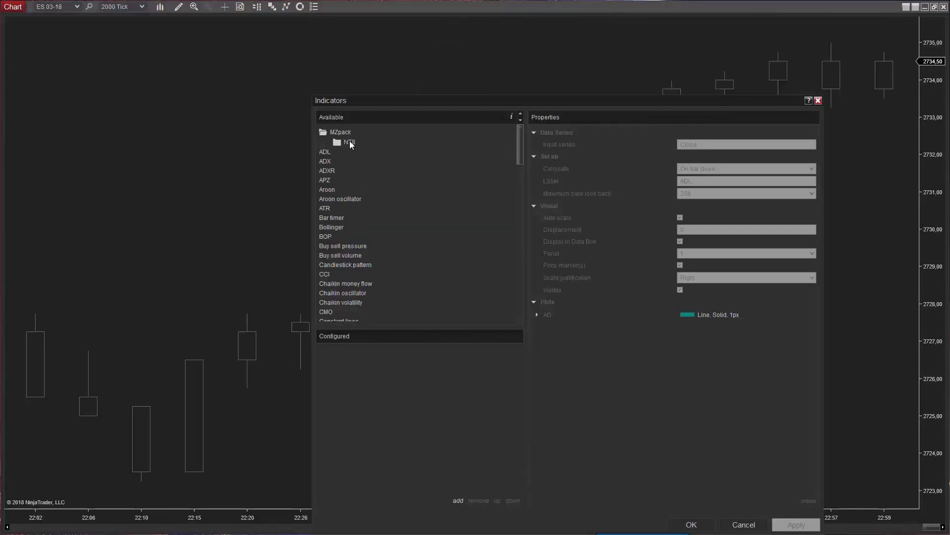
click(349, 142)
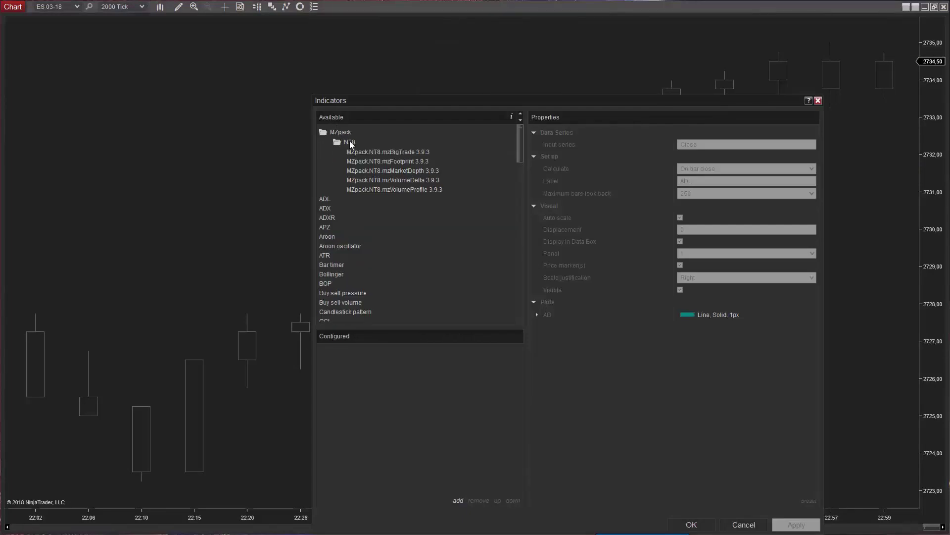
click(396, 152)
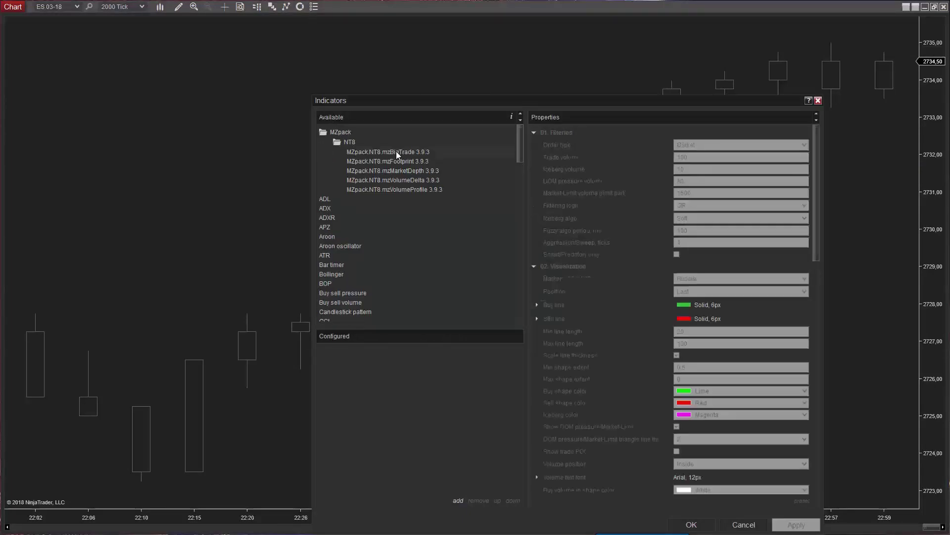
click(692, 524)
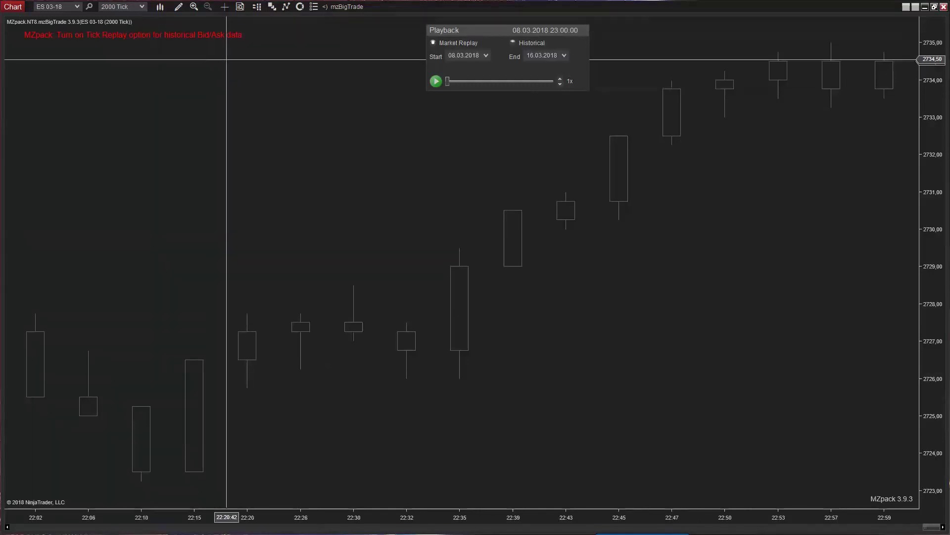
Enable Tick Replay for the ES 03-18 (2000 Tick) data series
right_click(227, 60)
click(263, 110)
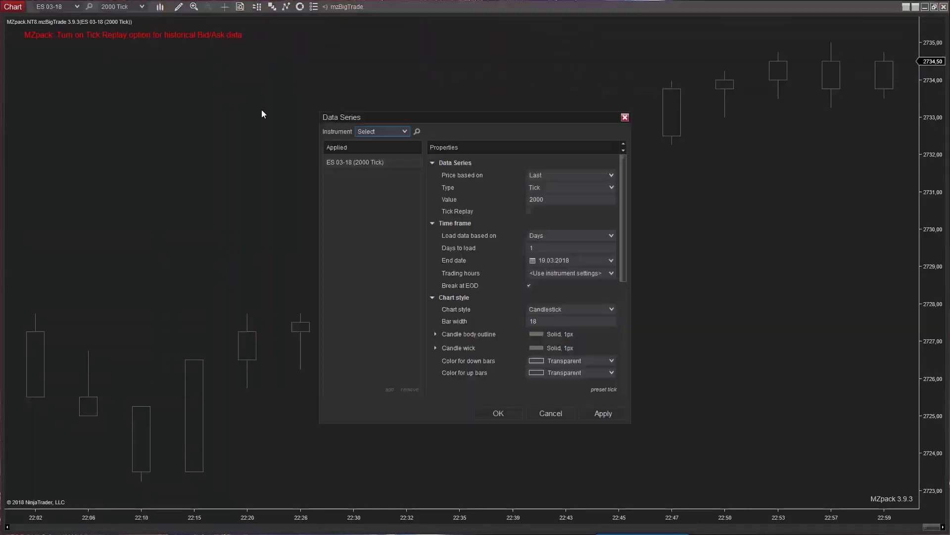
click(529, 212)
click(499, 413)
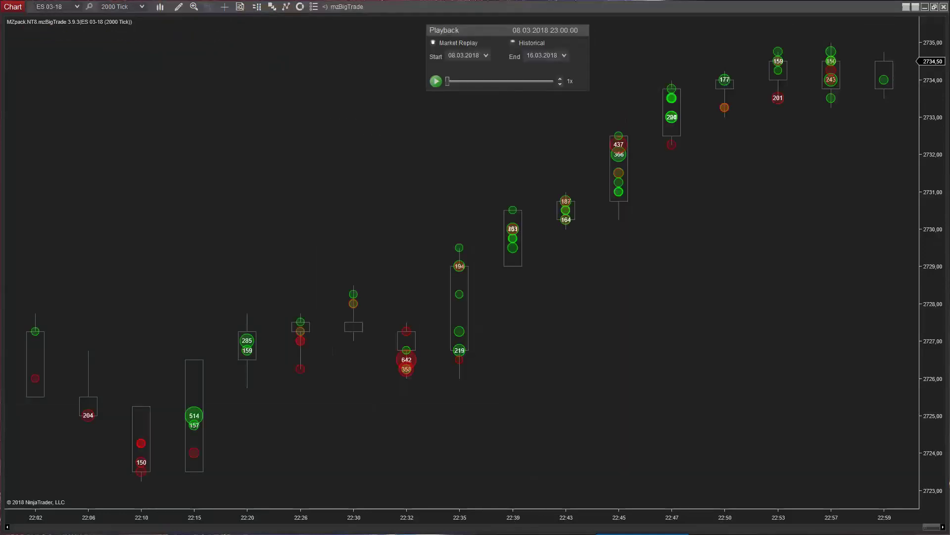
Open the mzBigTrade settings beside the candles and choose Market as the order type
drag(354, 517, 578, 501)
drag(516, 500, 7, 492)
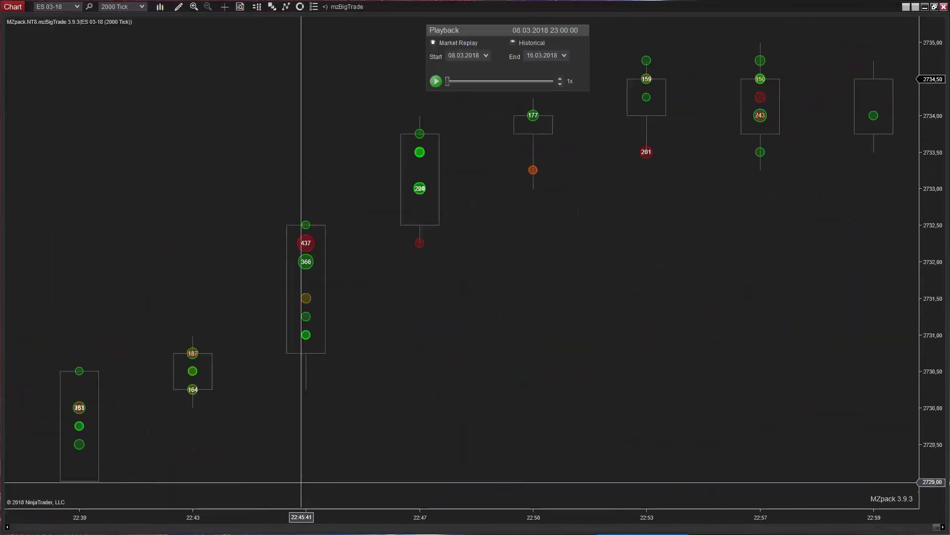
drag(278, 518, 323, 524)
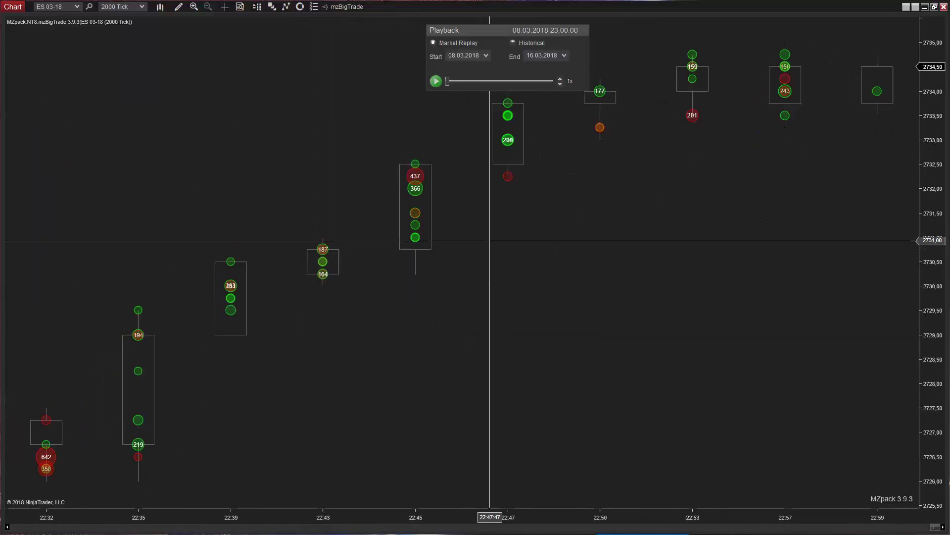
click(347, 10)
drag(441, 79, 92, 41)
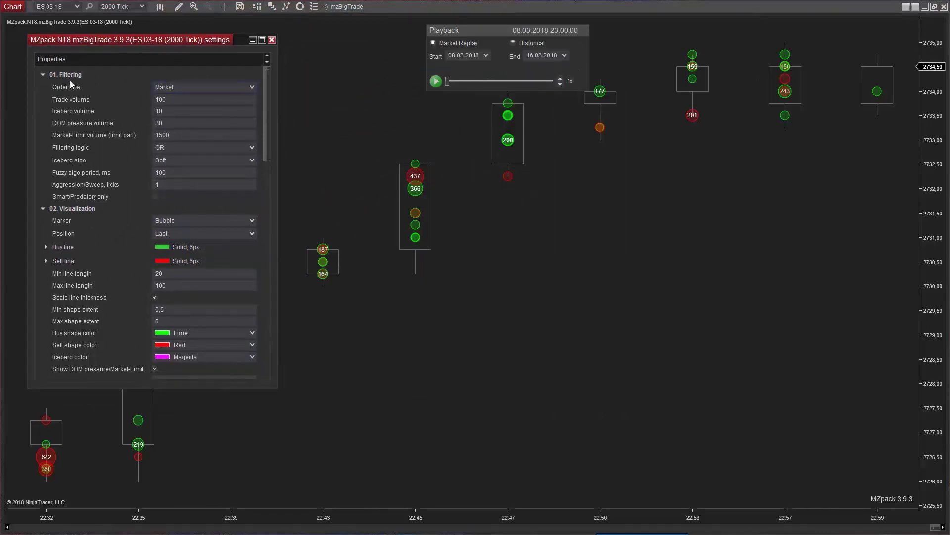
click(209, 88)
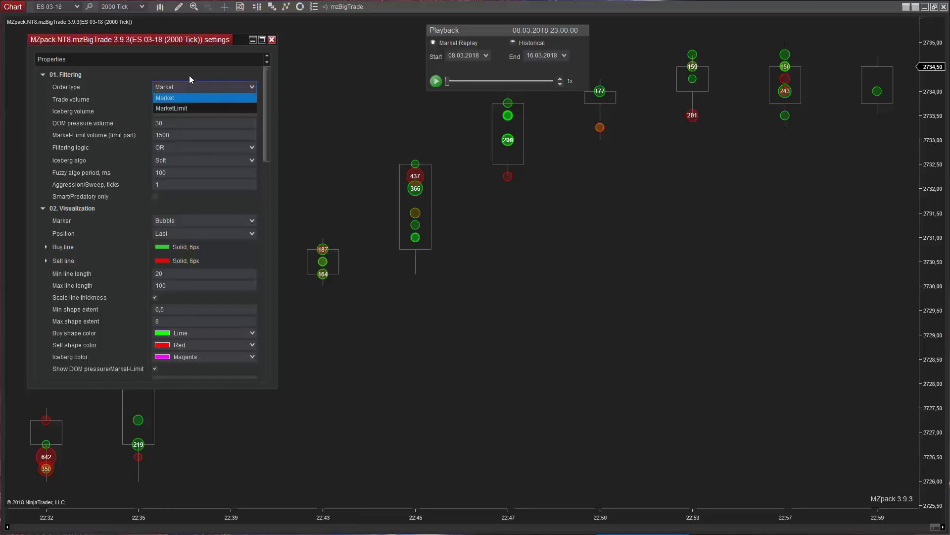
click(182, 98)
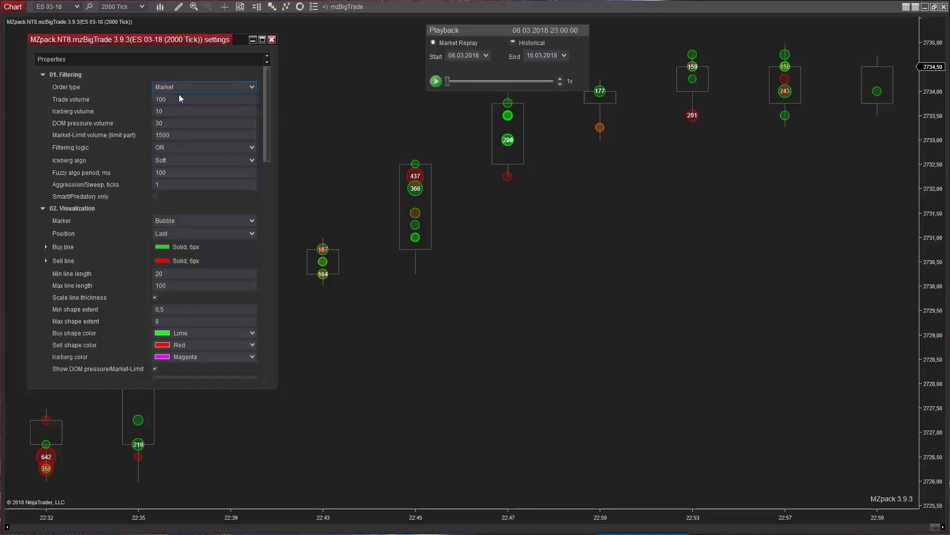
Start the market playback and try a trade volume filter of 50 before setting it to 150
click(436, 81)
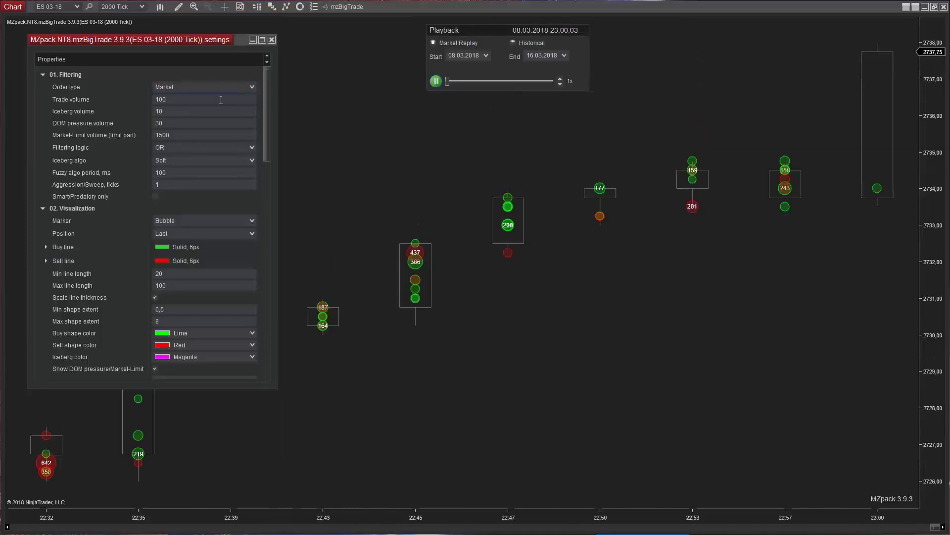
click(173, 99)
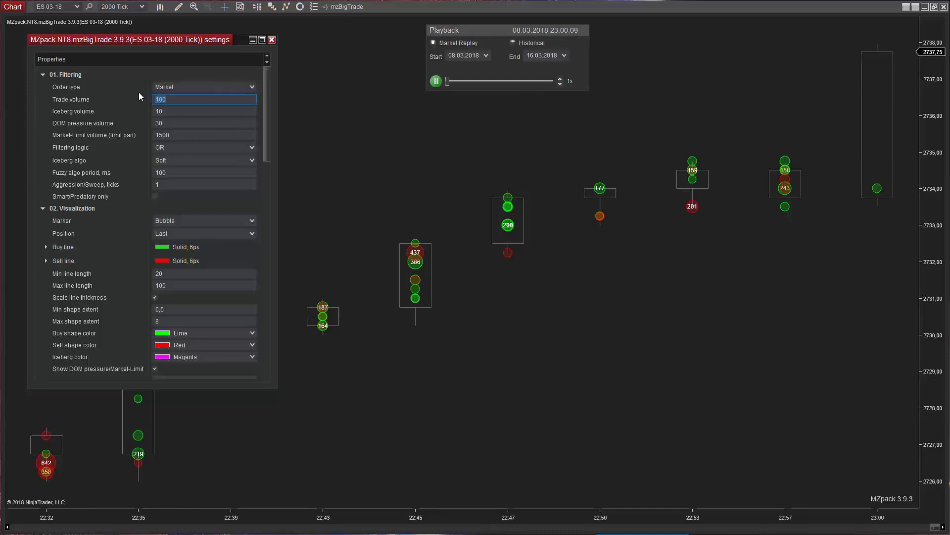
text(50)
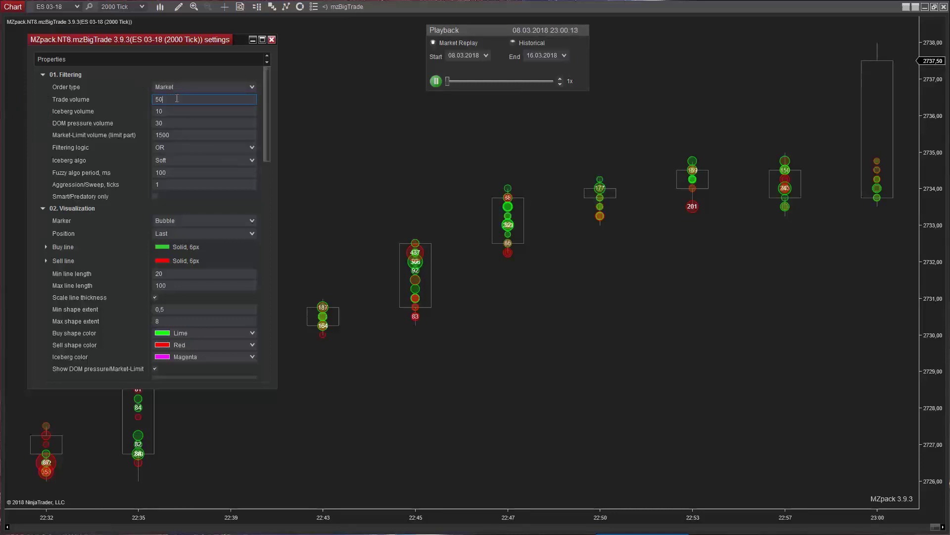
text(150)
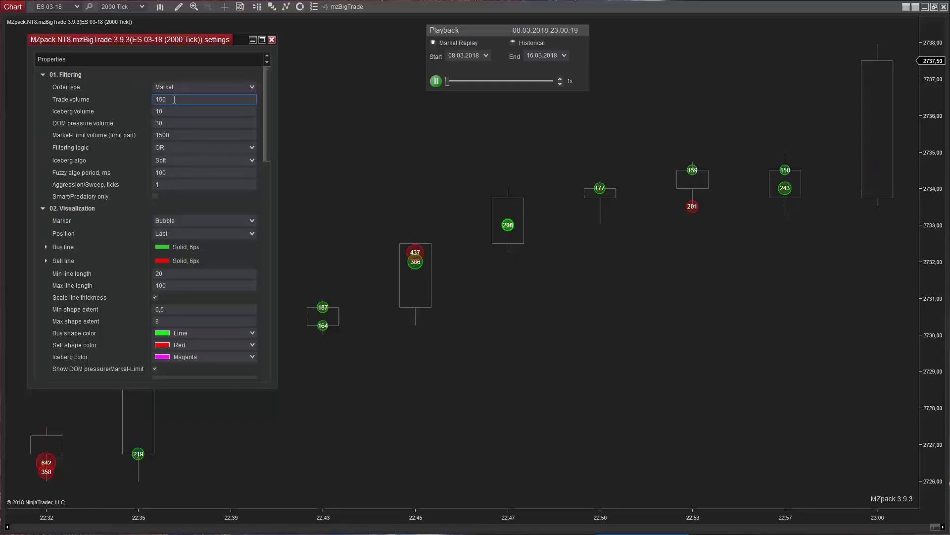
Run the playback at 500x with the indicator's max shape extent set to 2, and pause it
drag(393, 517, 474, 513)
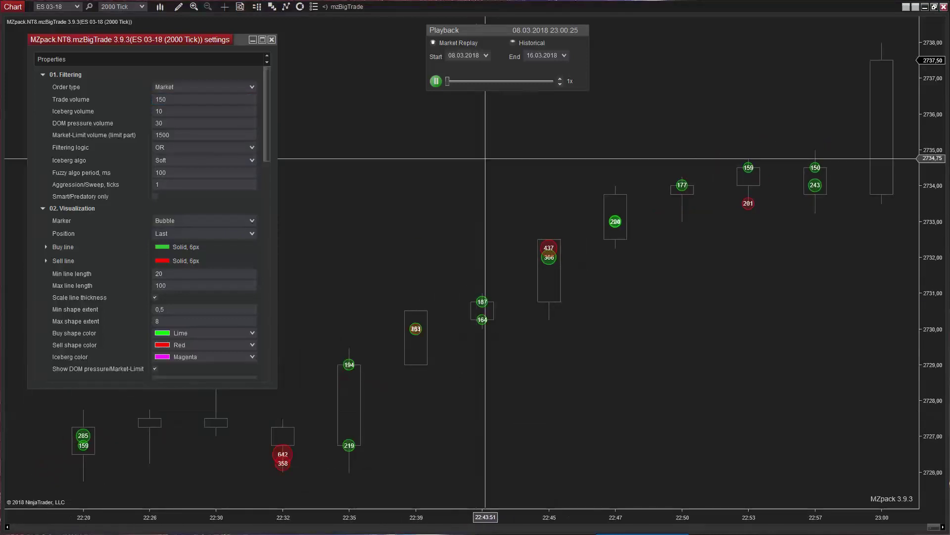
click(562, 78)
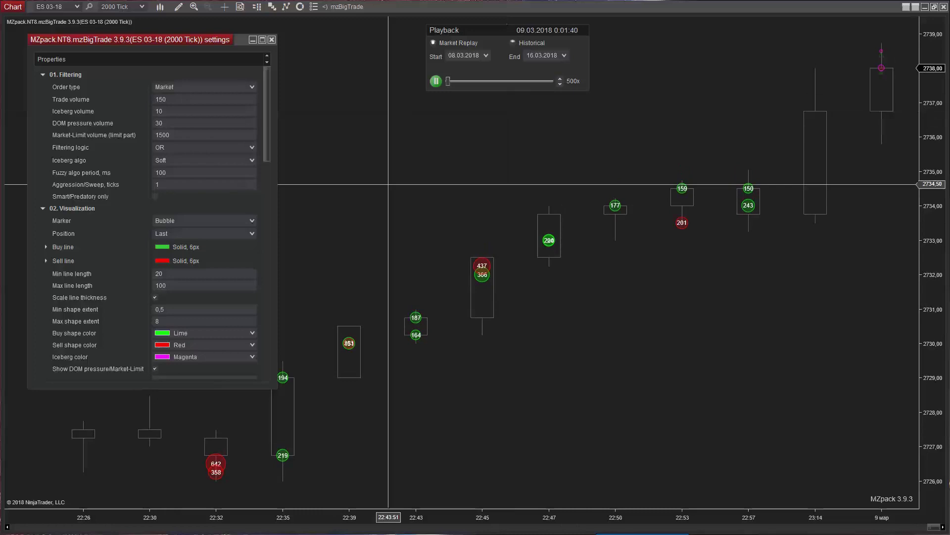
click(140, 320)
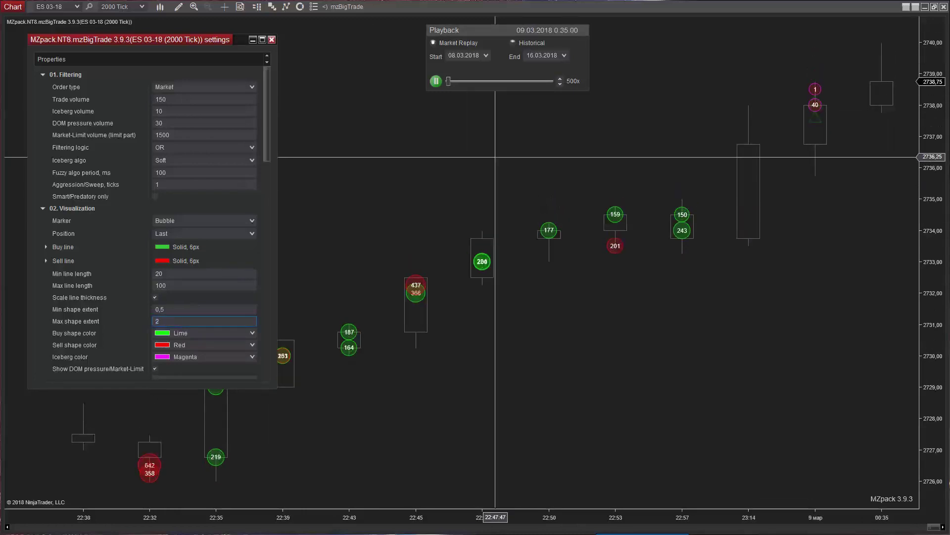
click(437, 81)
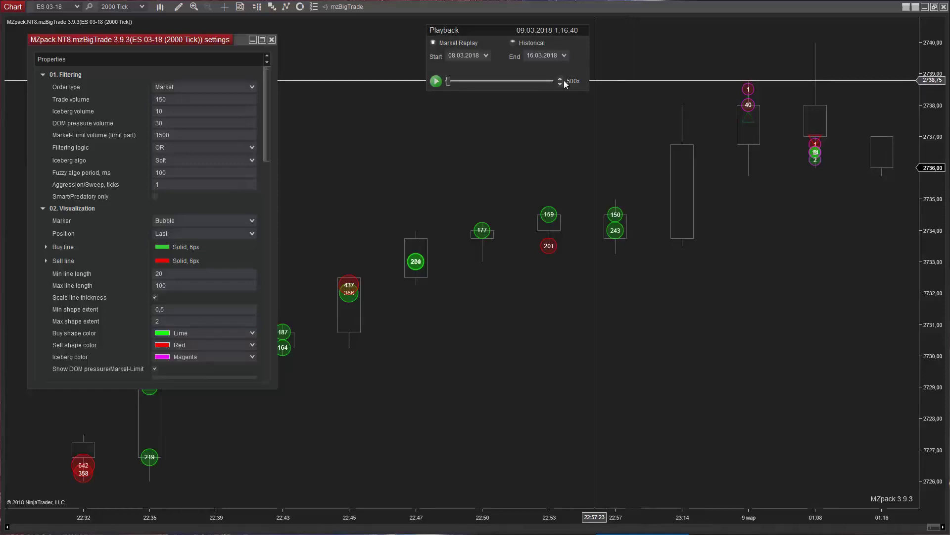
Try an iceberg volume of 50 before returning it to 10, and set the DOM pressure volume to 50
click(160, 111)
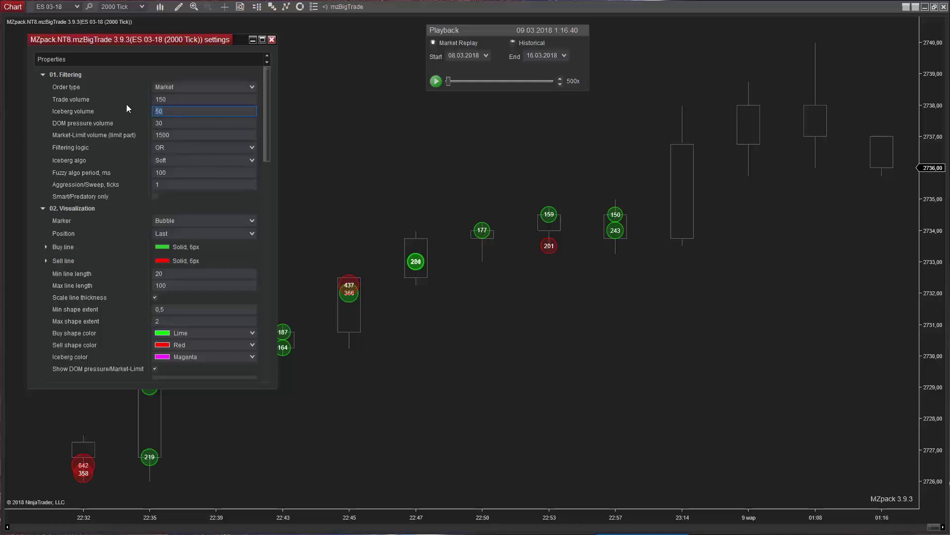
text(1)
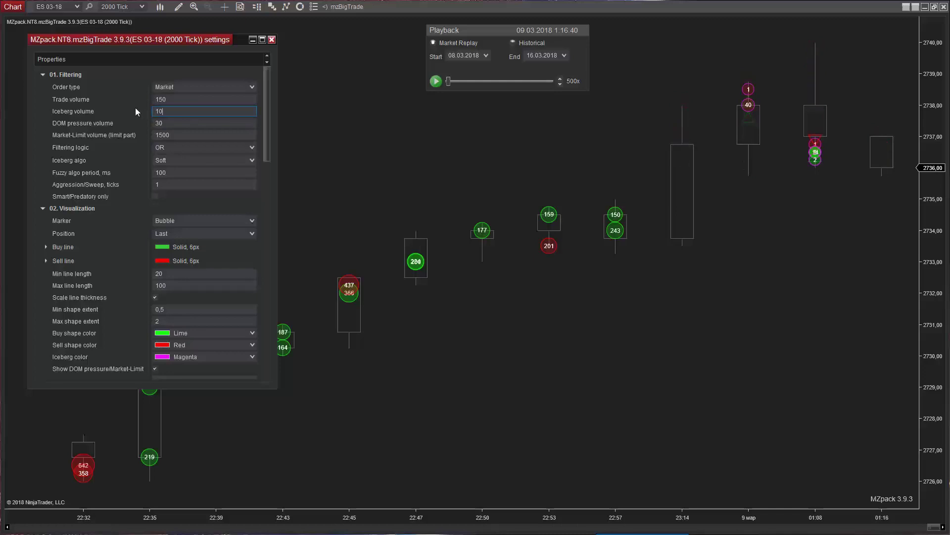
click(153, 123)
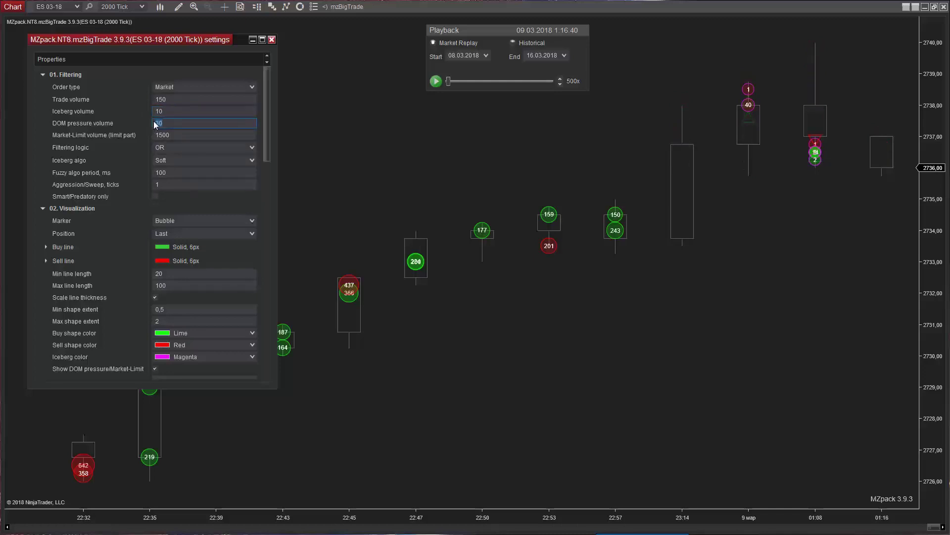
text(50)
Try the Hard and Soft iceberg algorithms, set the algorithm to Fuzzy, and select its period value
click(147, 162)
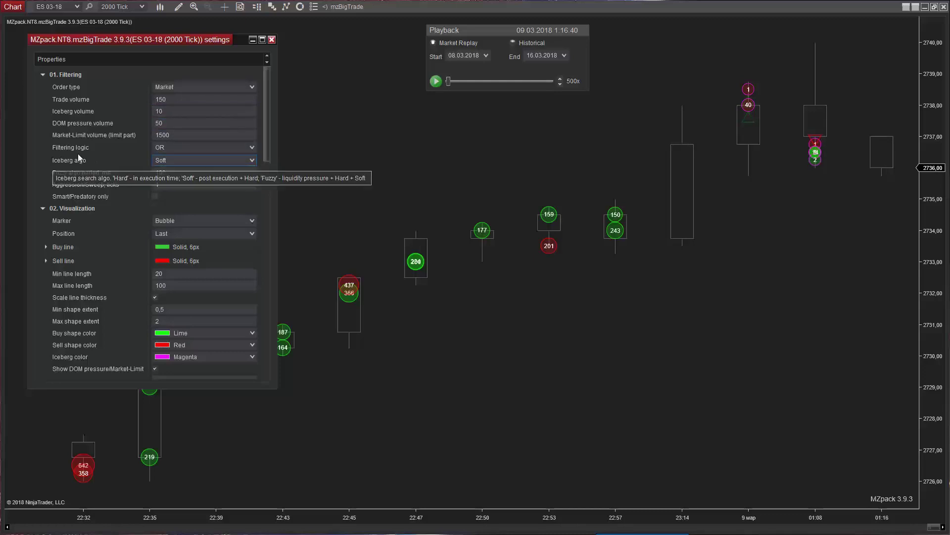
click(168, 158)
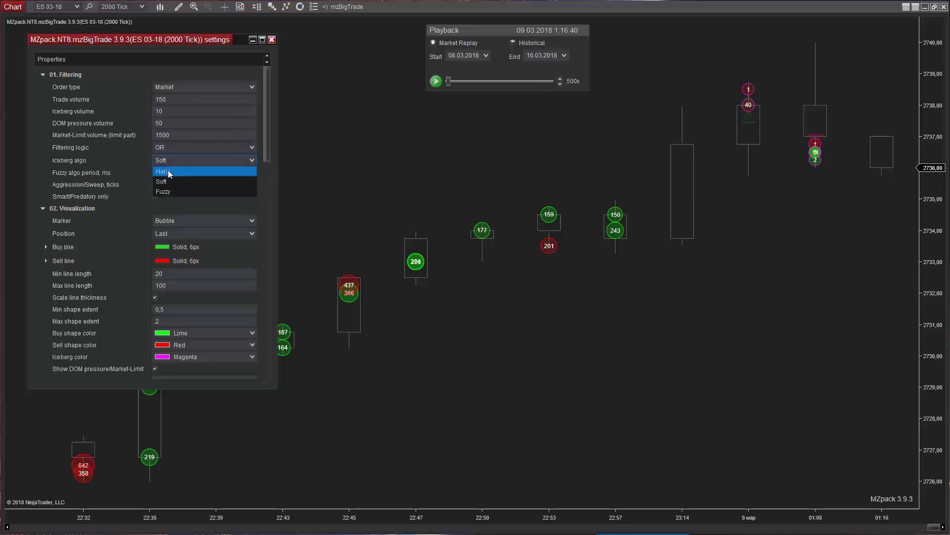
click(167, 170)
key(Down)
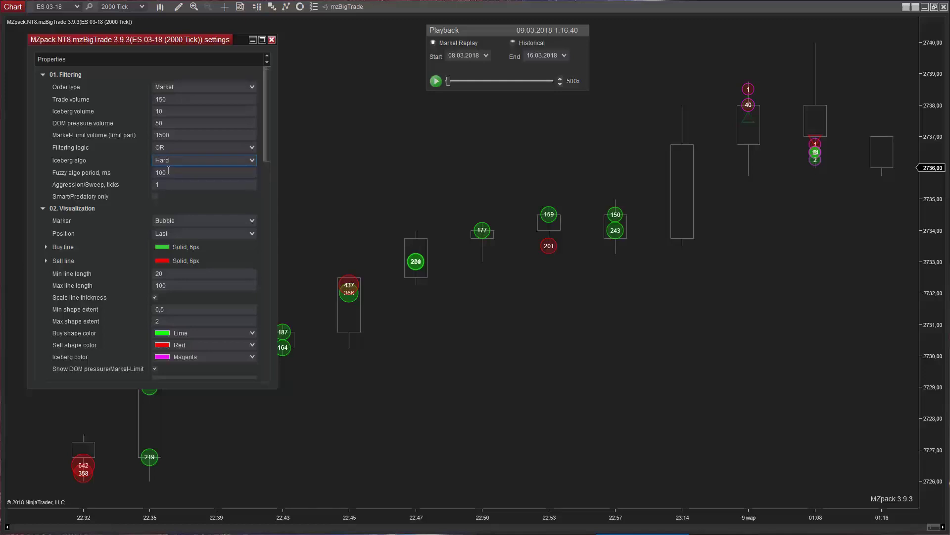
click(167, 160)
click(168, 182)
click(173, 160)
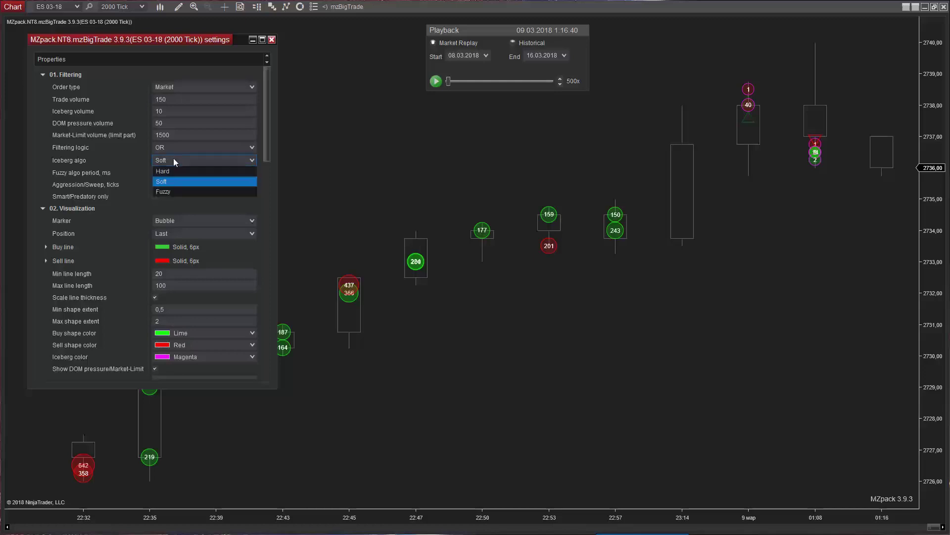
click(165, 193)
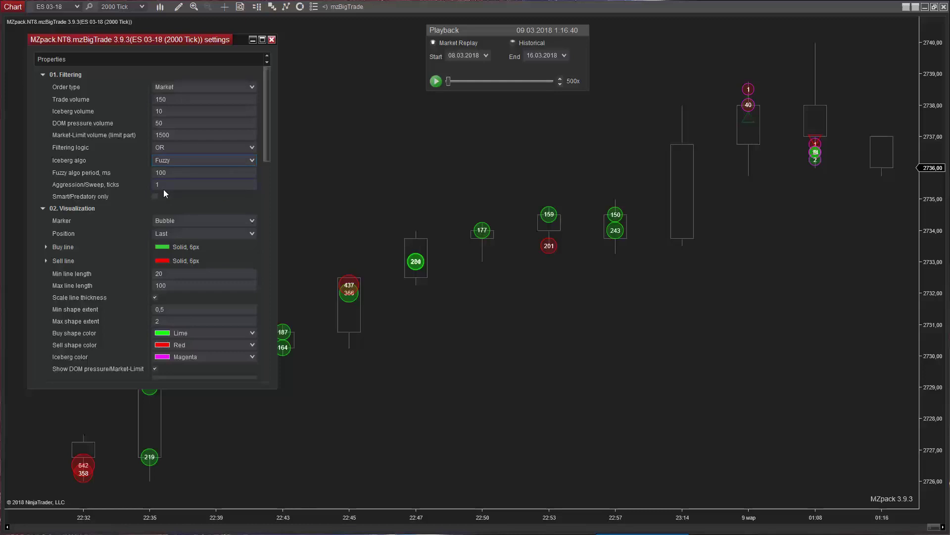
click(172, 172)
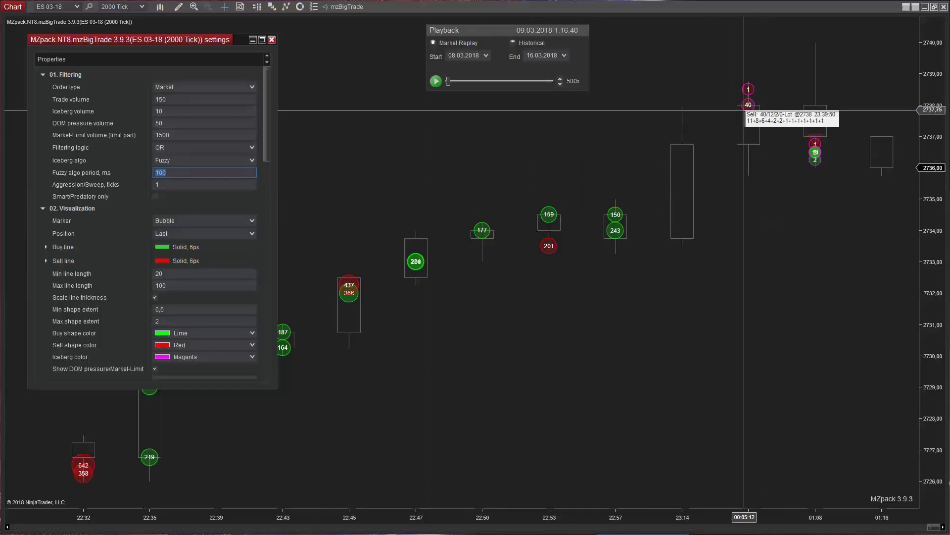
Resume the playback and turn off the indicator's alert notification
mouse_move(749, 109)
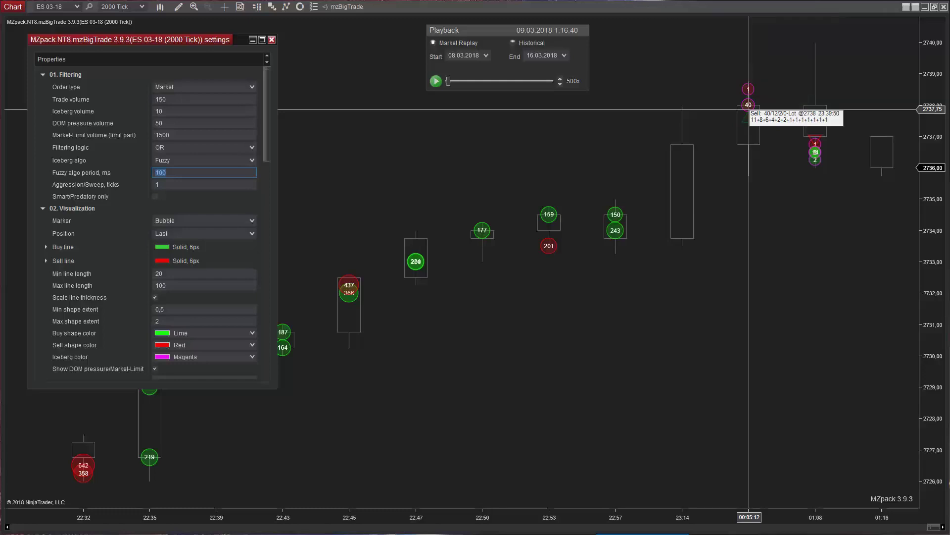
click(436, 81)
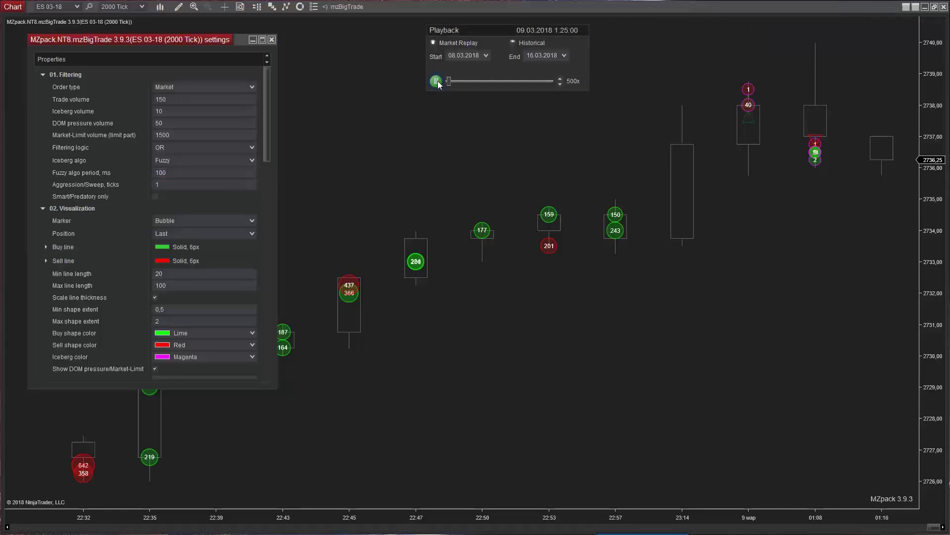
drag(266, 120, 268, 200)
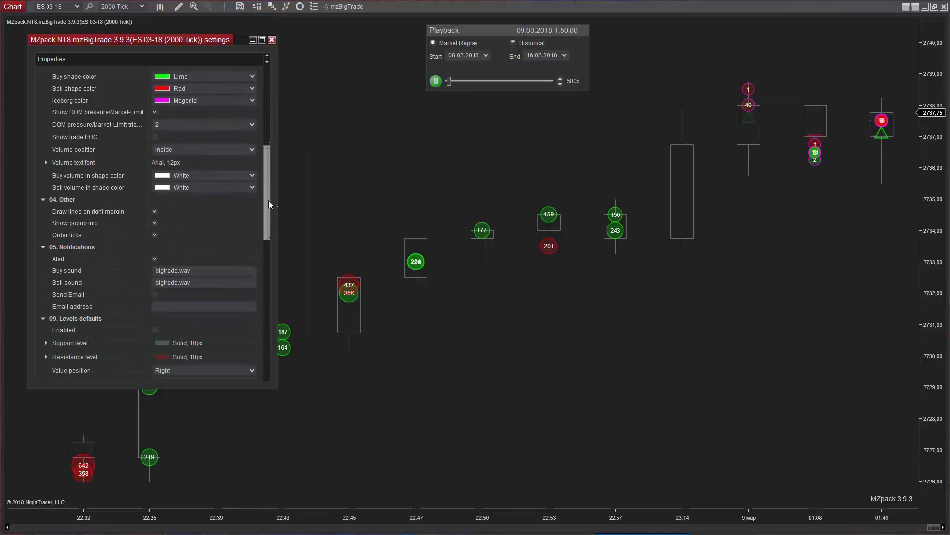
click(154, 258)
drag(265, 177, 269, 82)
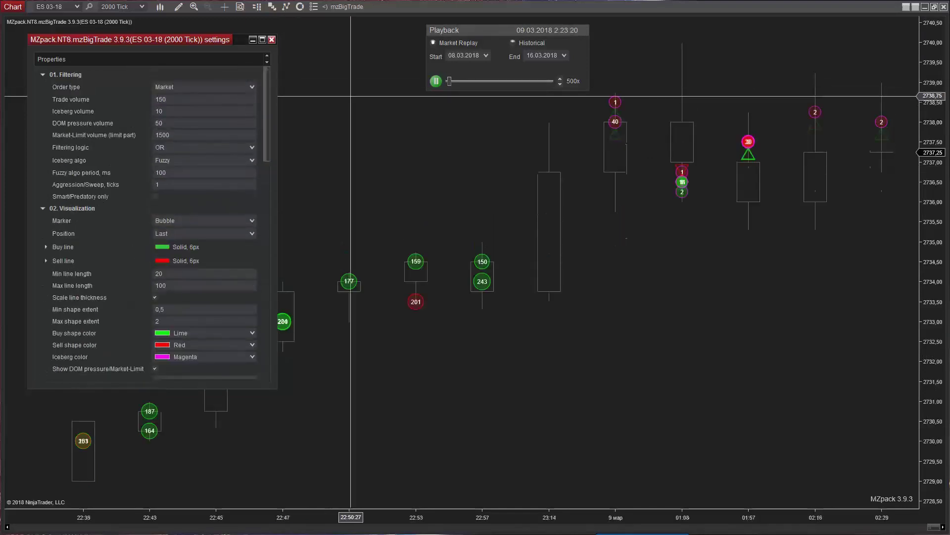
Raise the playback speed to Max and compress the chart's time axis to fit more bars
click(560, 81)
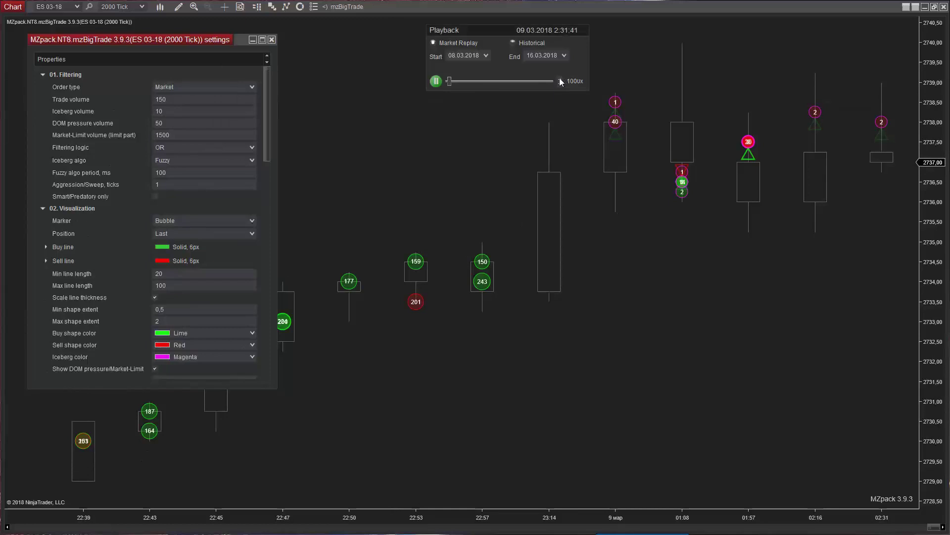
click(560, 79)
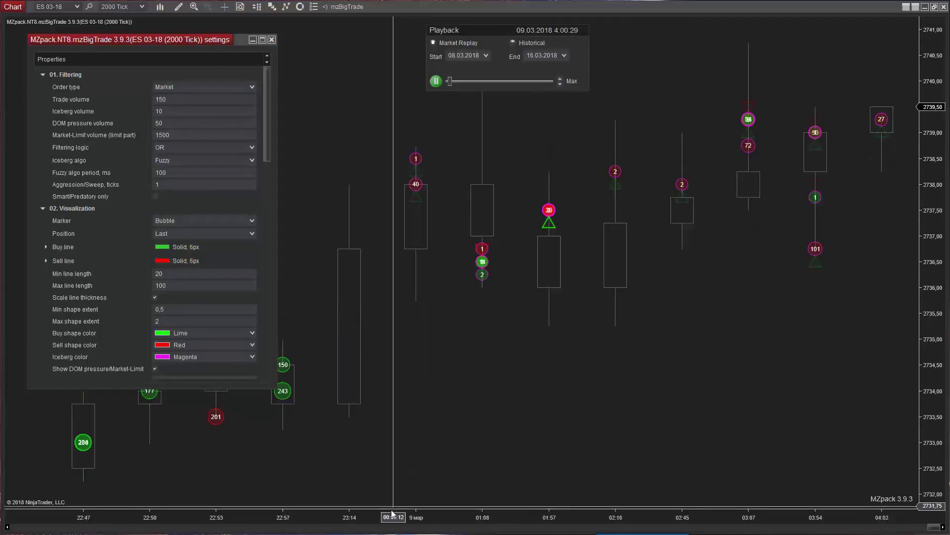
drag(416, 519, 526, 520)
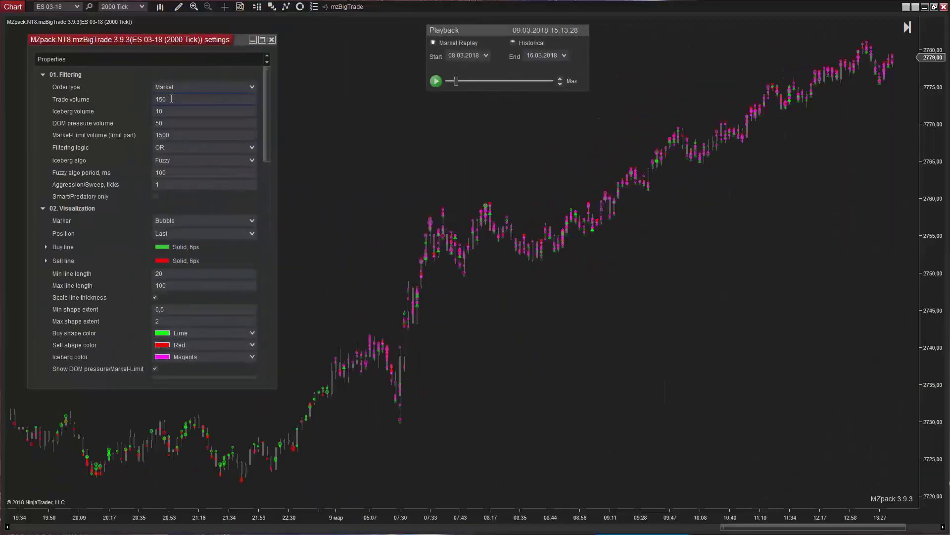
Set the indicator's trade volume filter to 200 and its iceberg volume filter to 50
click(154, 99)
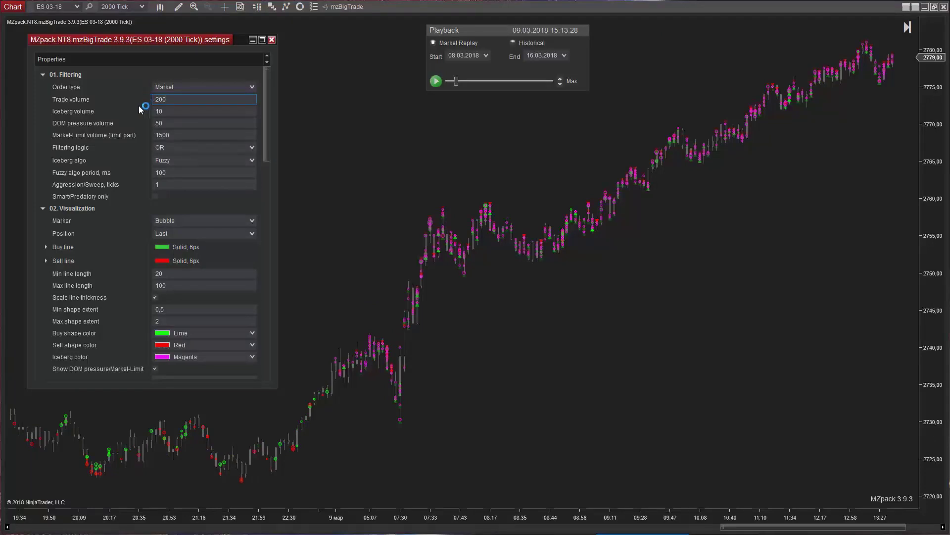
text(200)
click(166, 111)
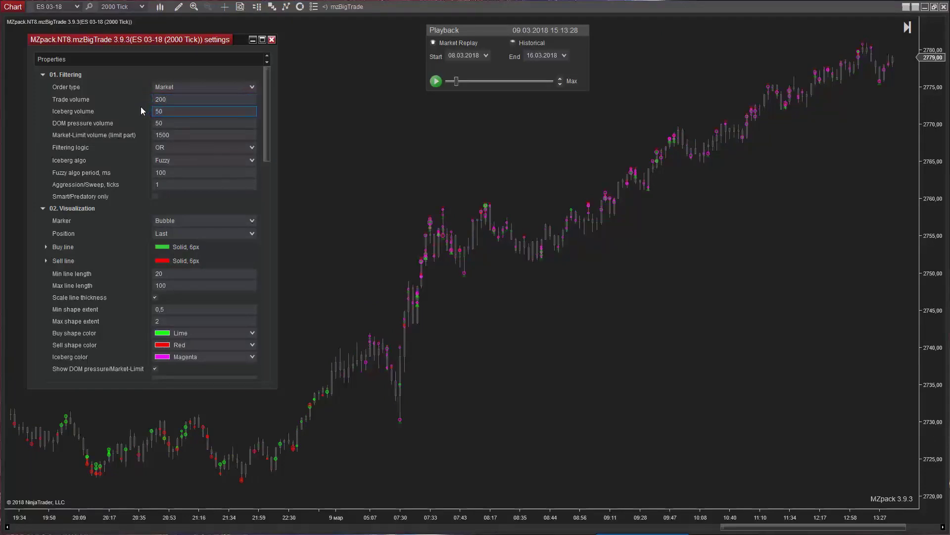
Choose another filtering logic option in place of OR for combining the volume filters
click(164, 322)
click(251, 145)
click(163, 169)
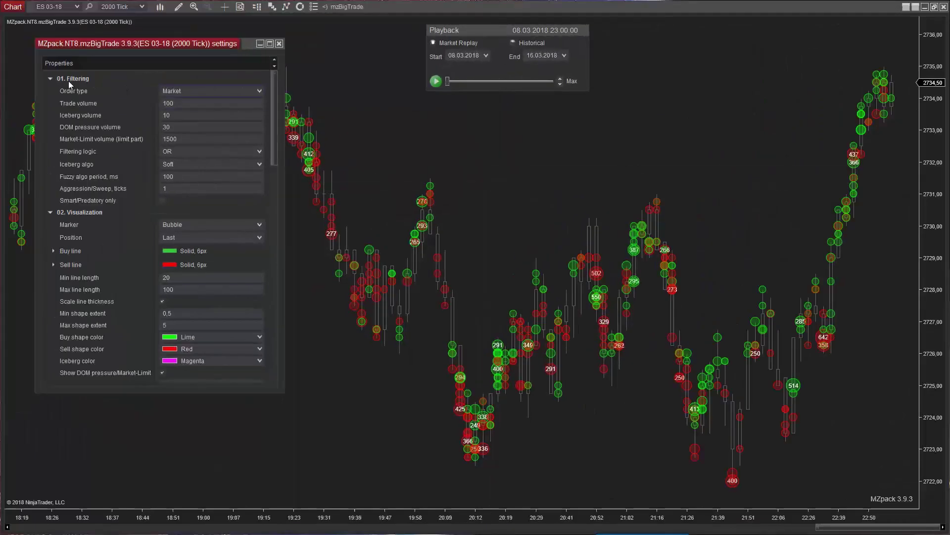
Set the indicator's order type to MarketLimit and start the market playback
click(195, 90)
click(189, 113)
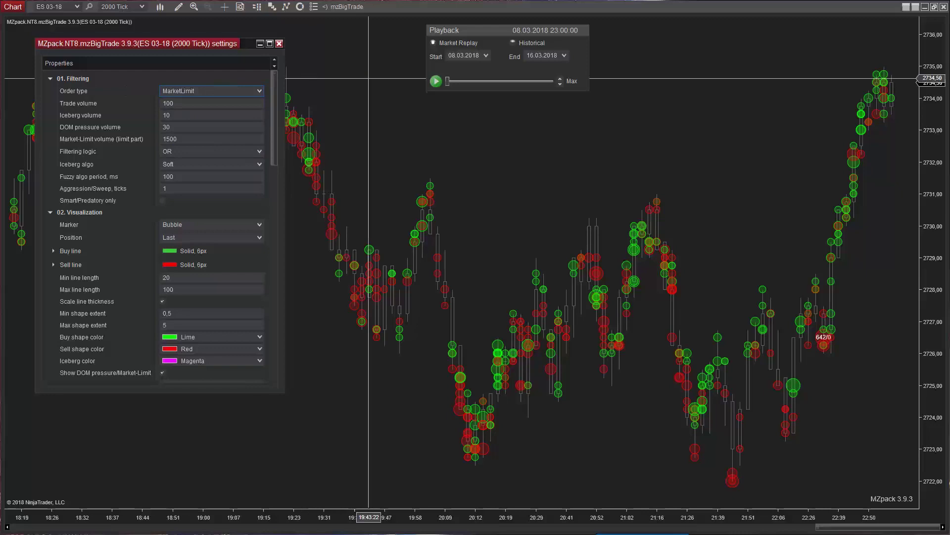
click(436, 82)
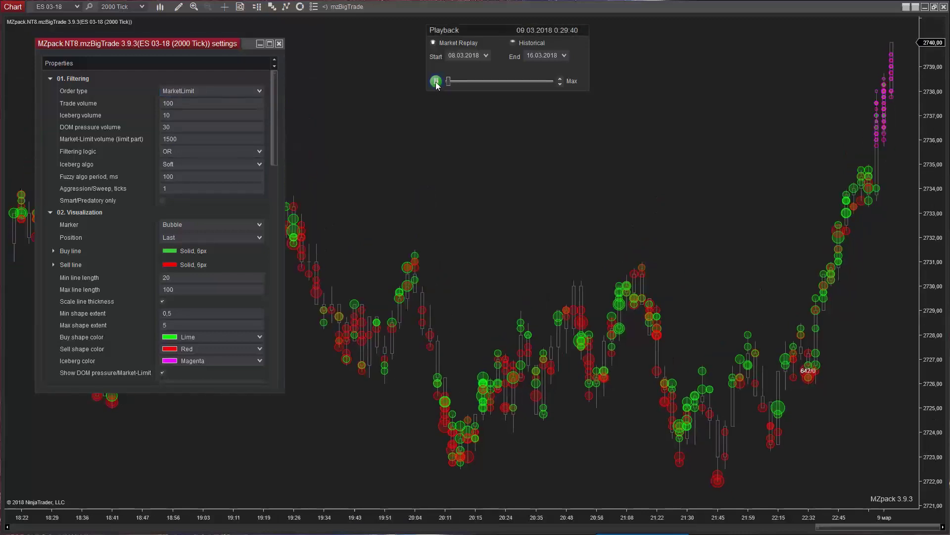
Raise the trade volume filter to 1500 and the iceberg volume filter to 3000 while the playback runs
click(181, 103)
text(1500)
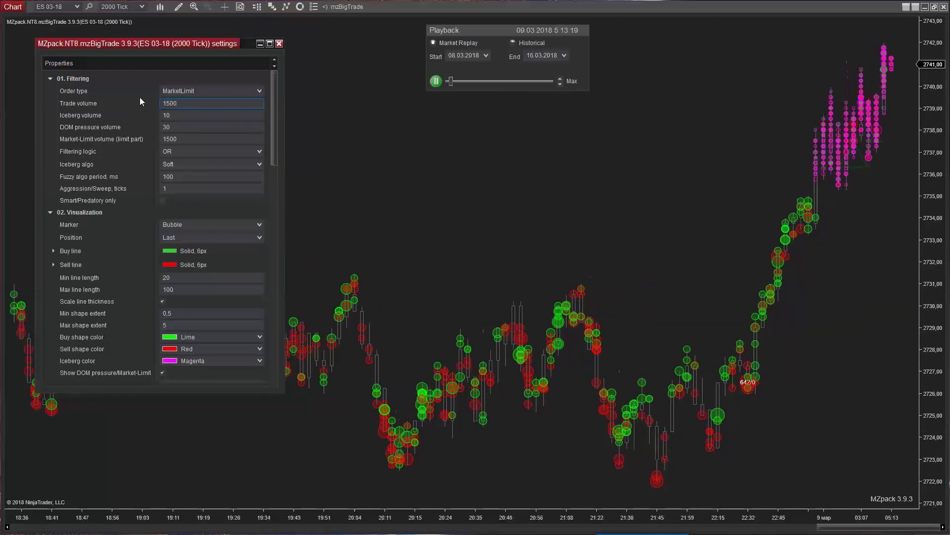
key(Tab)
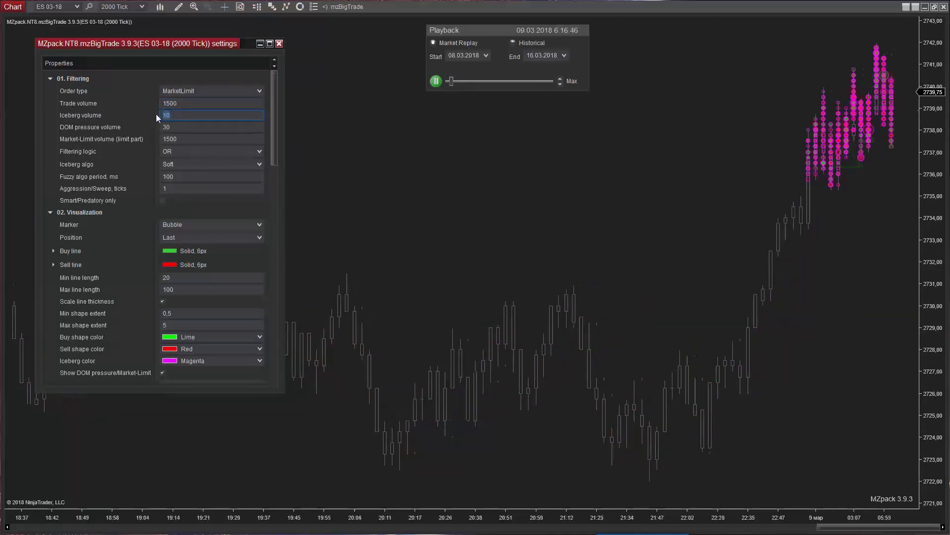
text(3000)
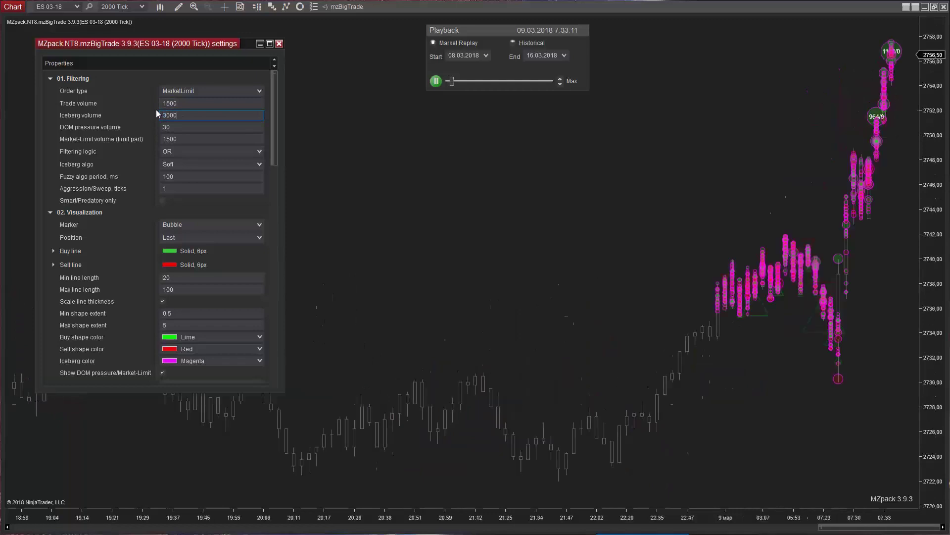
Set the Market-Limit volume (limit part) to 2500 and pause the playback
click(186, 139)
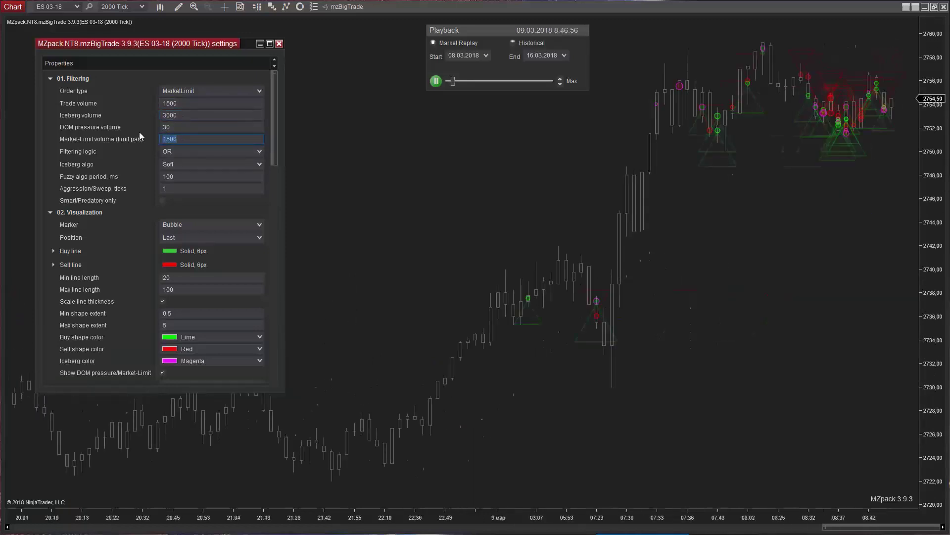
text(2500)
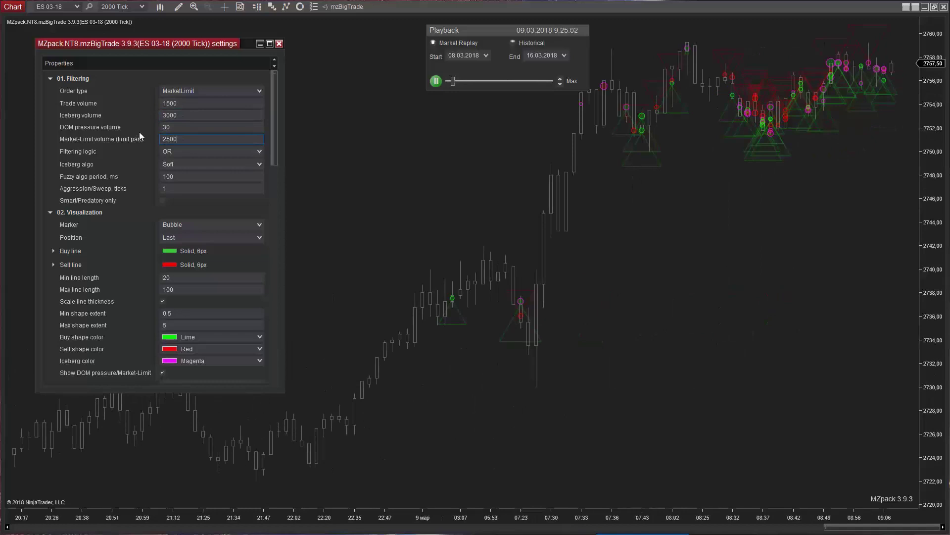
click(436, 82)
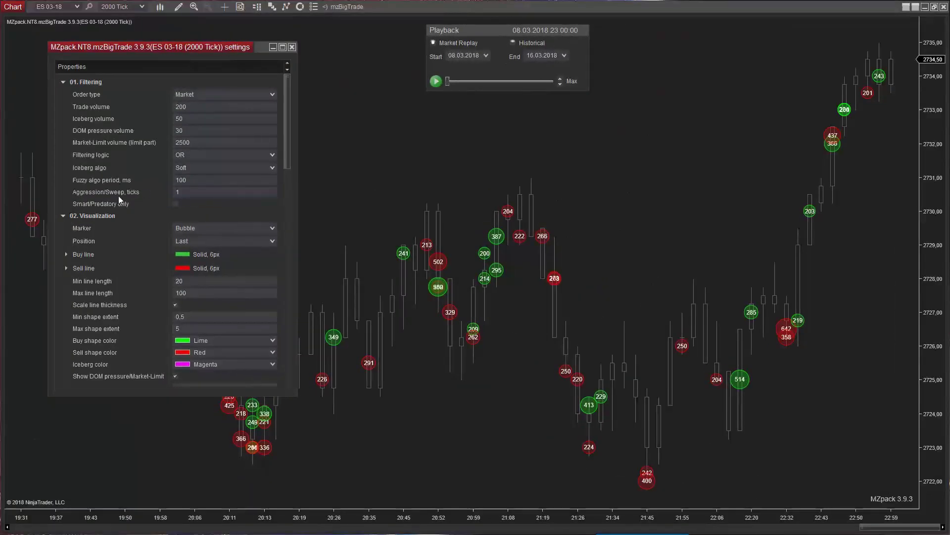
Set Aggression/Sweep to 3 ticks and inspect the details of the red 502 sell trade on the chart
click(162, 190)
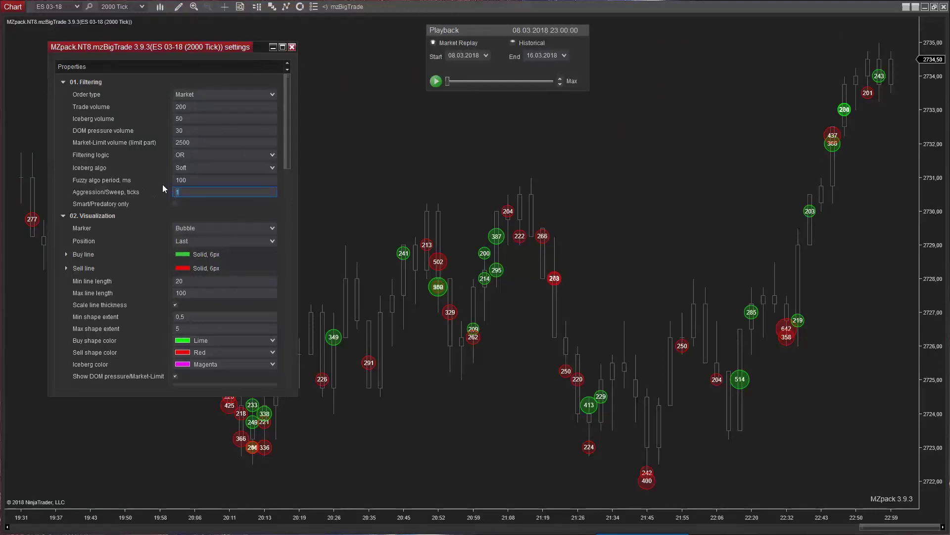
text(3)
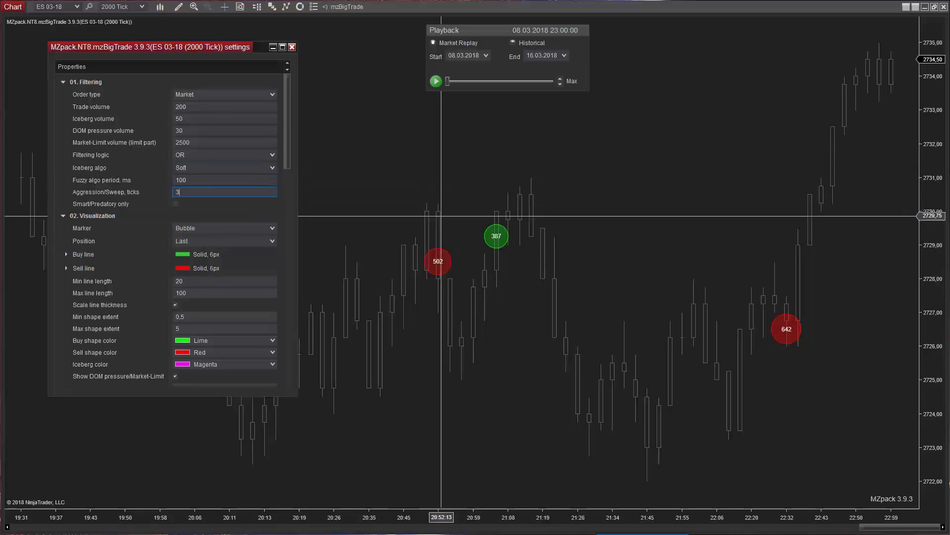
mouse_move(434, 255)
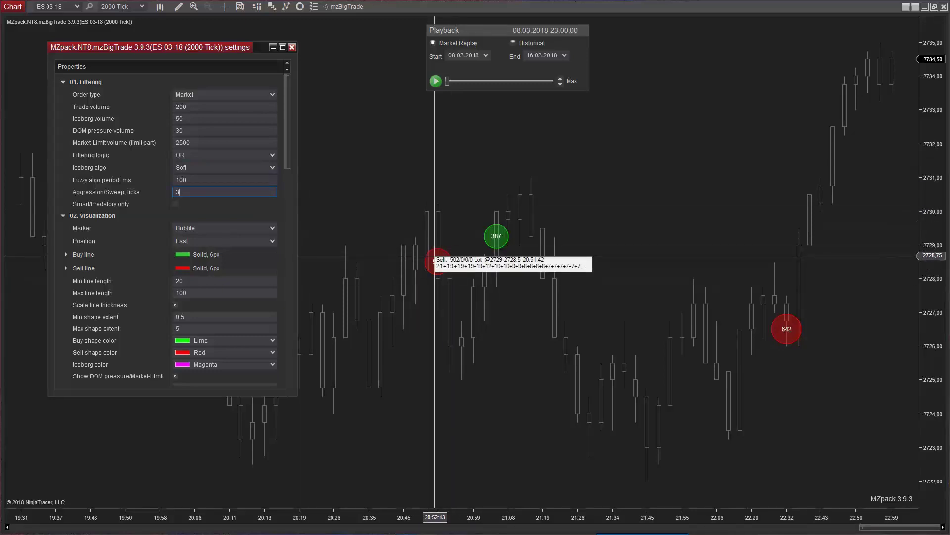
Set the trade marker to Bar and compress the chart's time axis to show more of the price history
click(272, 229)
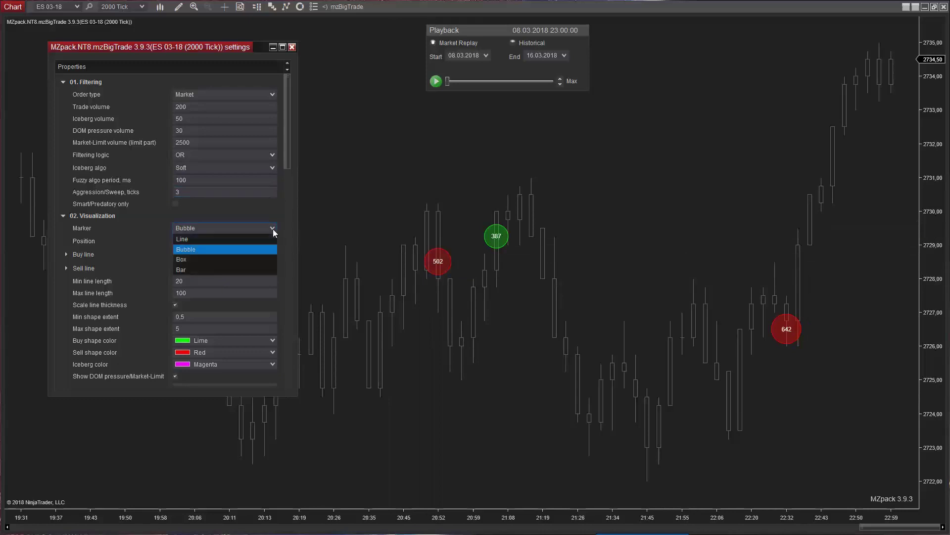
click(197, 270)
drag(372, 517, 572, 515)
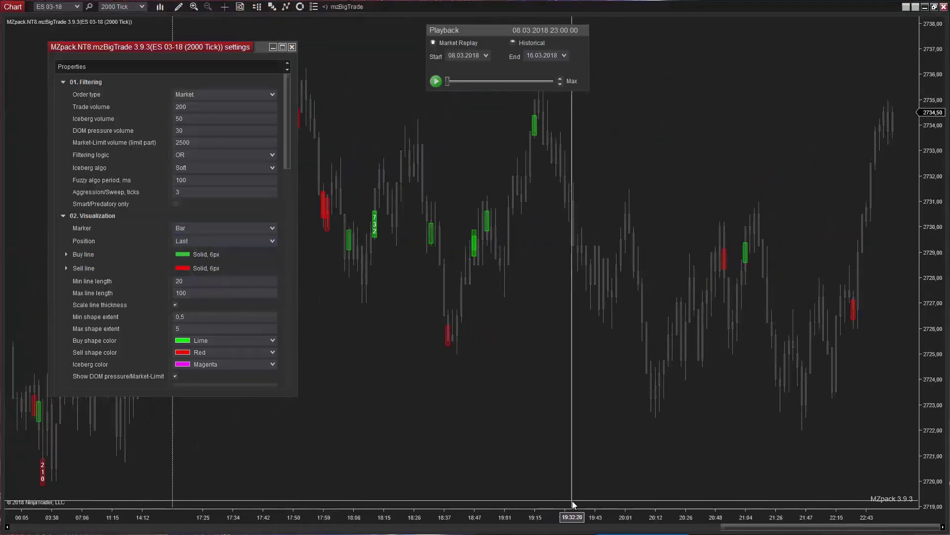
Set Aggression/Sweep to 1 tick, limit the display to Smart/Predatory trades only, and run the playback
click(175, 193)
text(1)
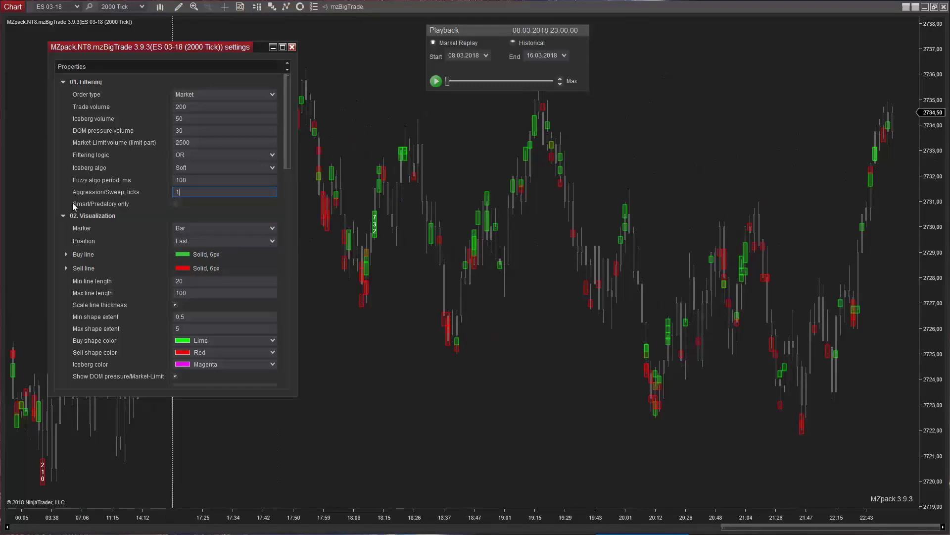
click(175, 203)
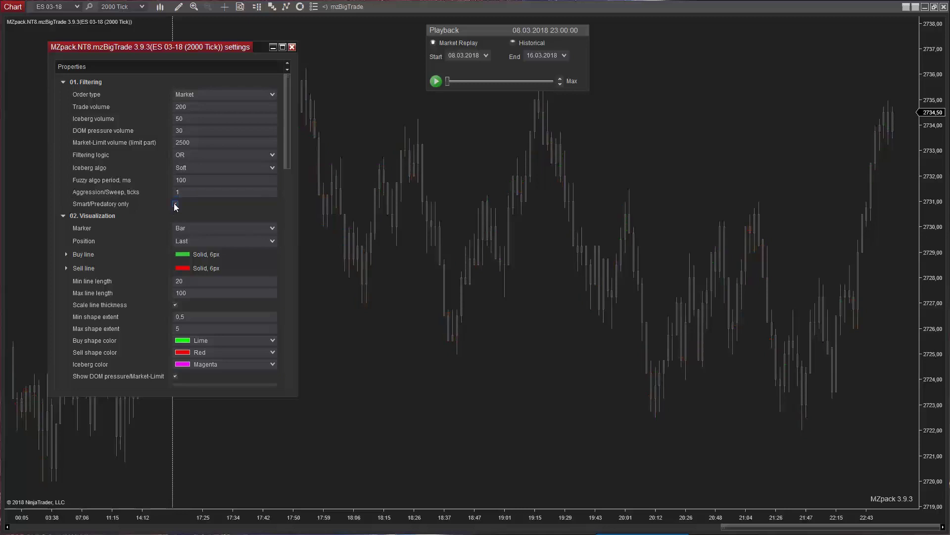
click(435, 81)
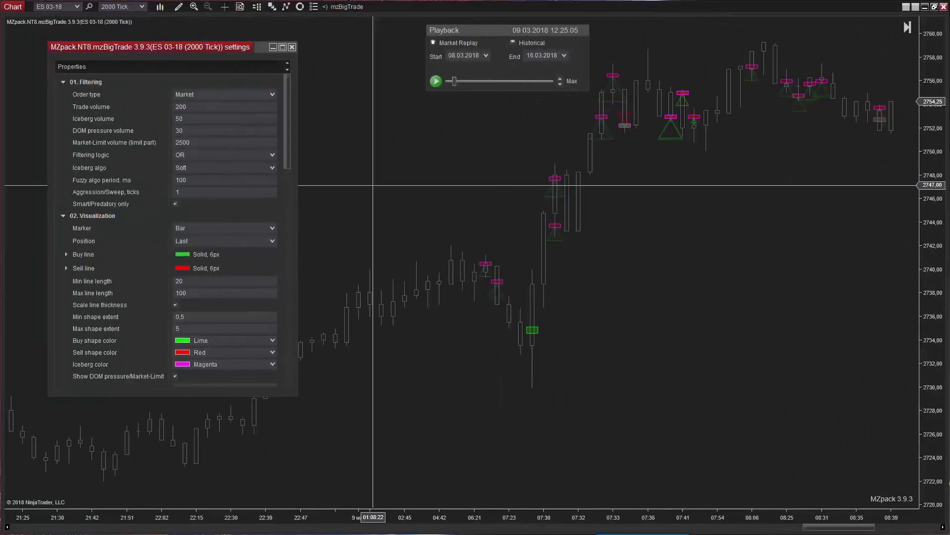
Set the trade marker to Box and inspect the details of the 203 buy and 299 sell trades
click(273, 227)
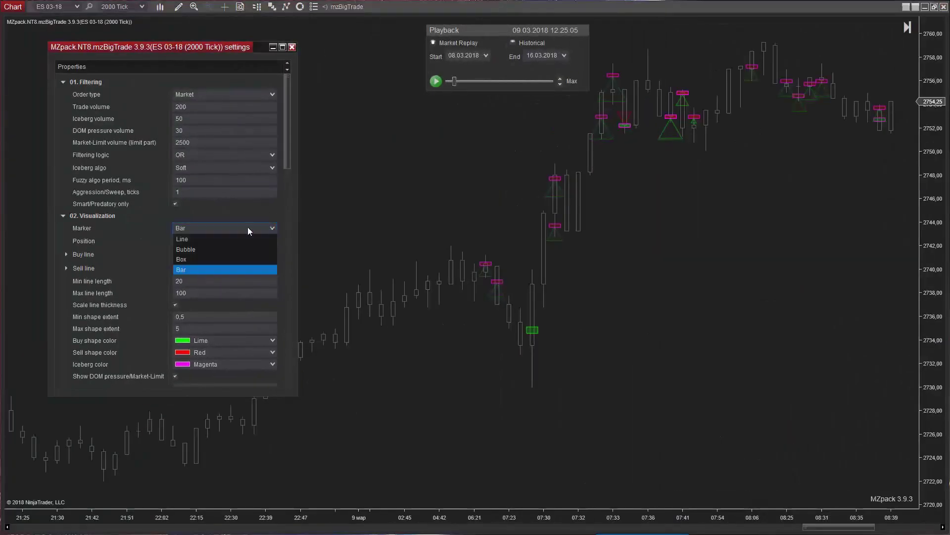
click(194, 257)
key(Down)
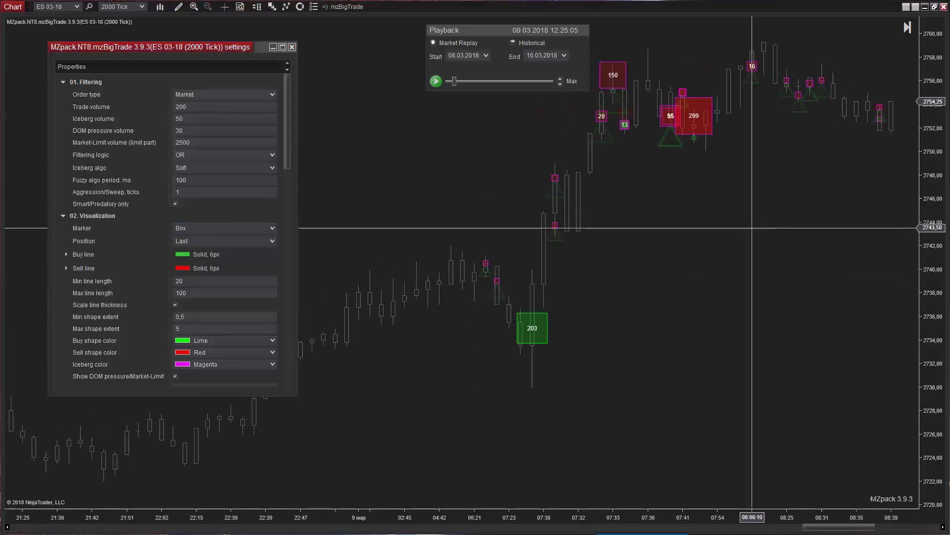
mouse_move(532, 314)
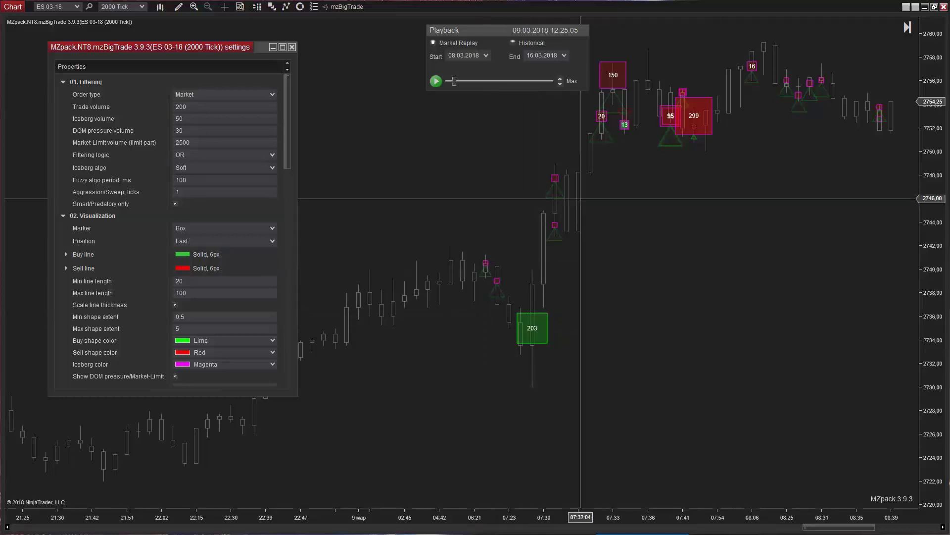
mouse_move(702, 131)
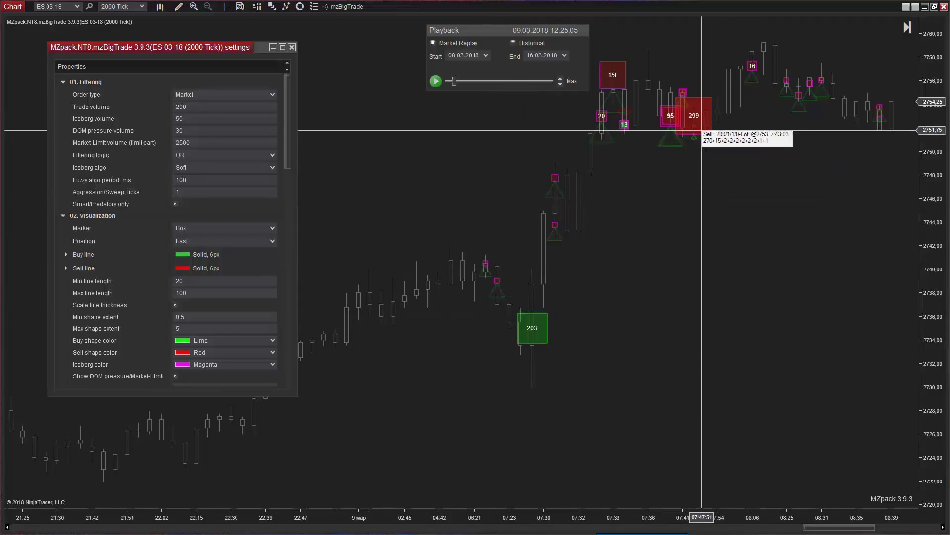
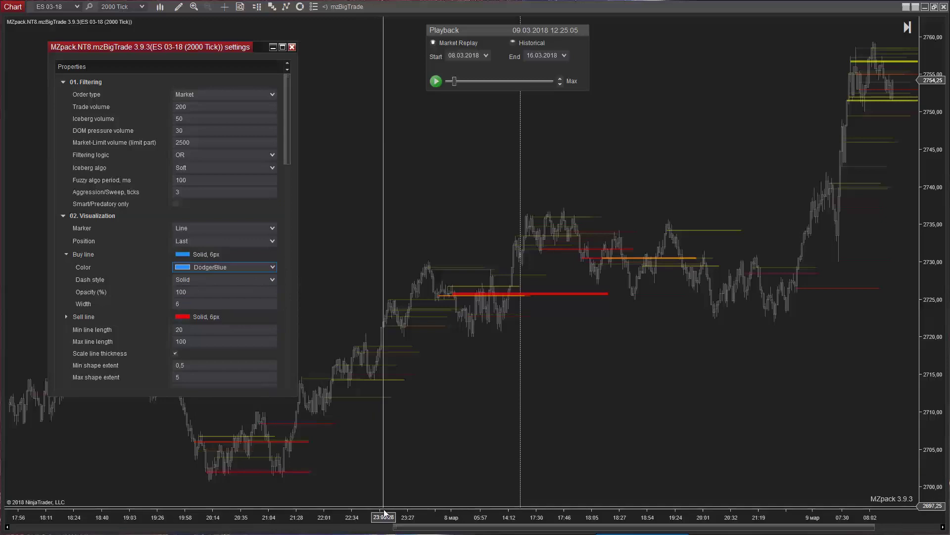
Set the buy line's dash style to Dash and its width to 10
mouse_move(382, 517)
mouse_down()
mouse_move(400, 520)
mouse_move(387, 520)
mouse_up()
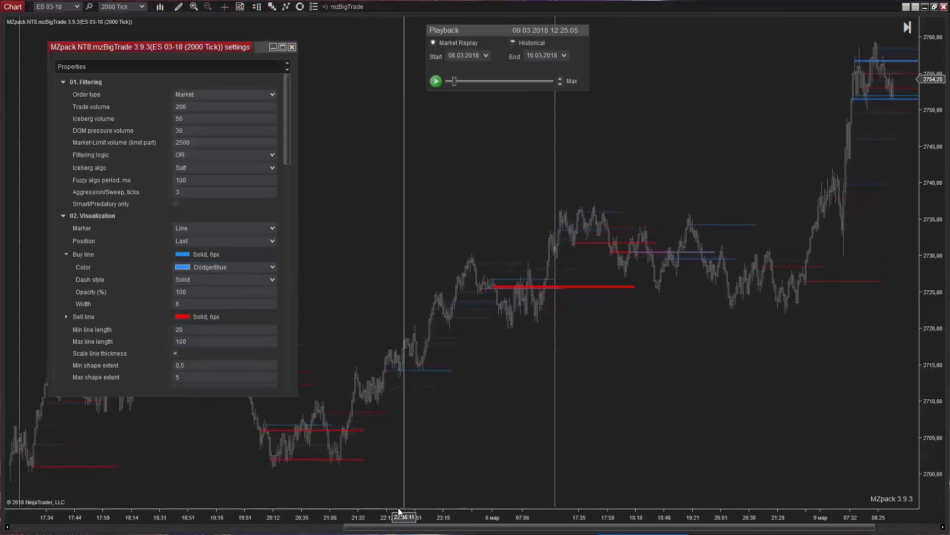
click(198, 279)
click(192, 299)
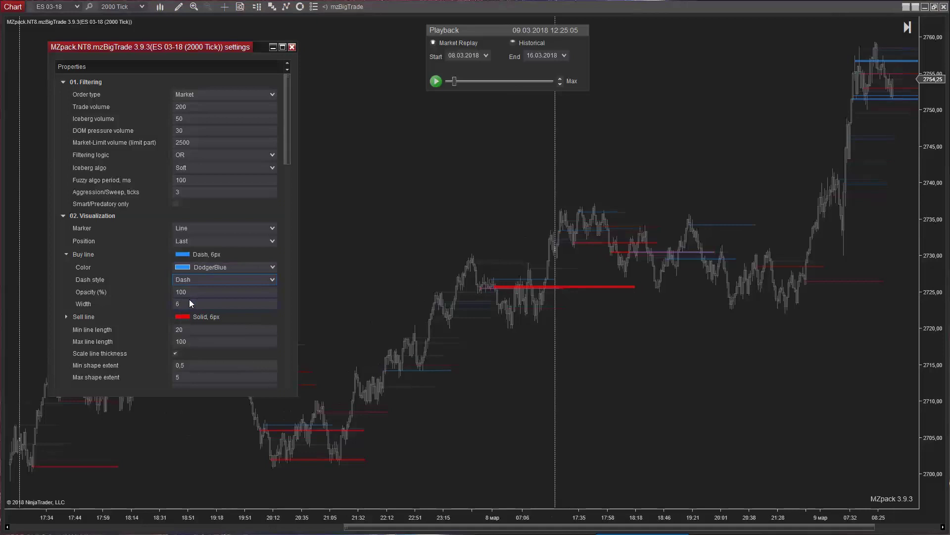
click(188, 303)
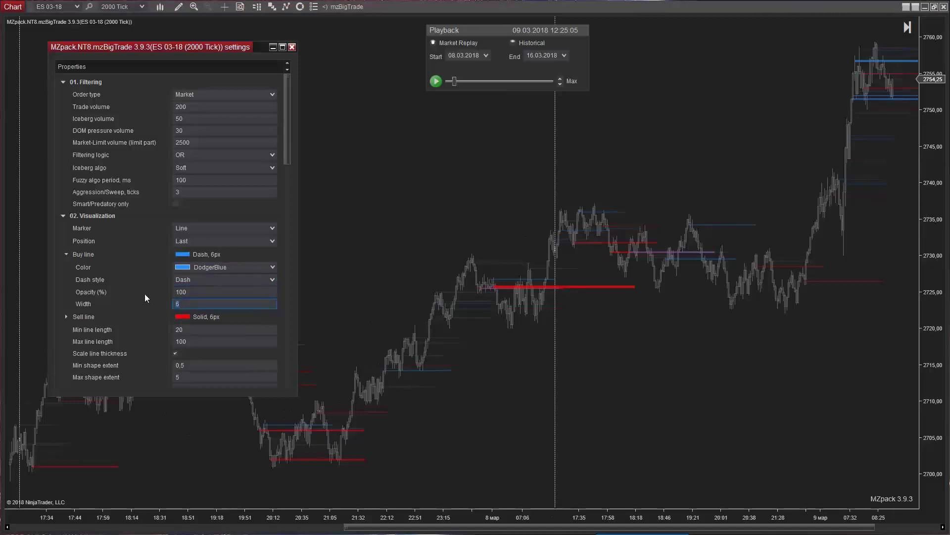
text(10)
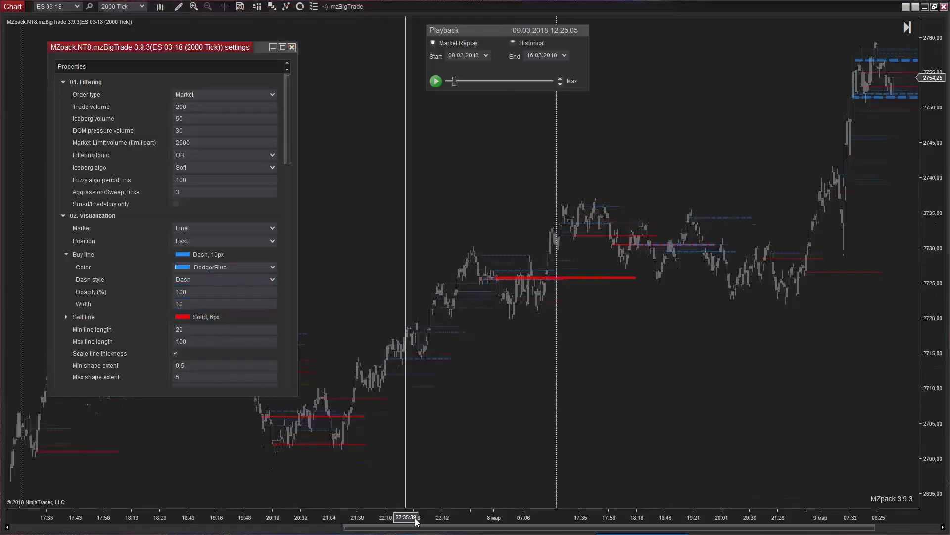
drag(411, 518, 491, 495)
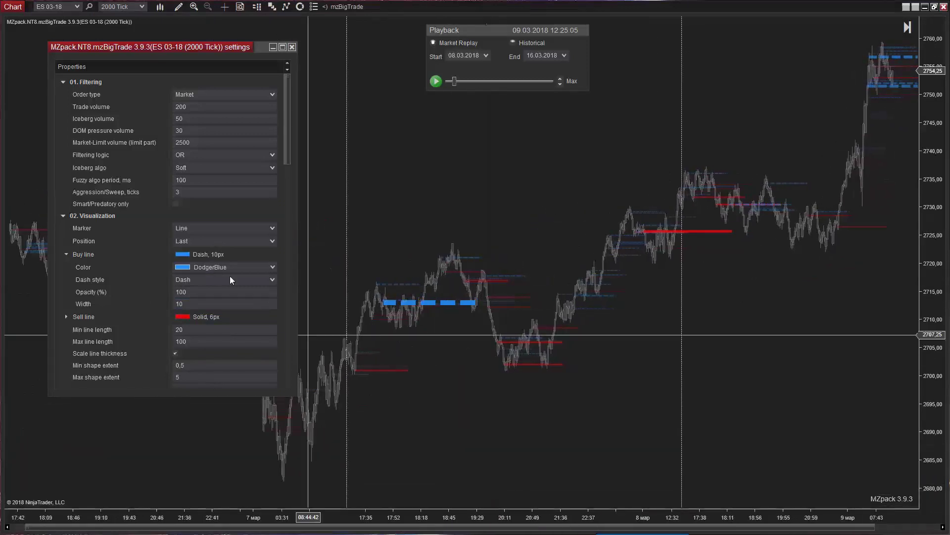
Return the buy line's dash style to Solid, with a minimum line length of 10 and a maximum of 50
click(272, 280)
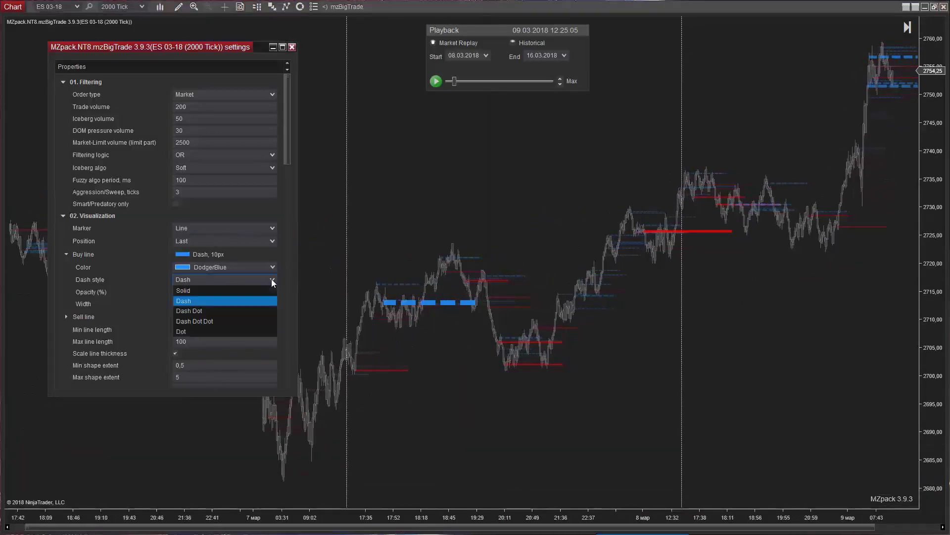
click(210, 289)
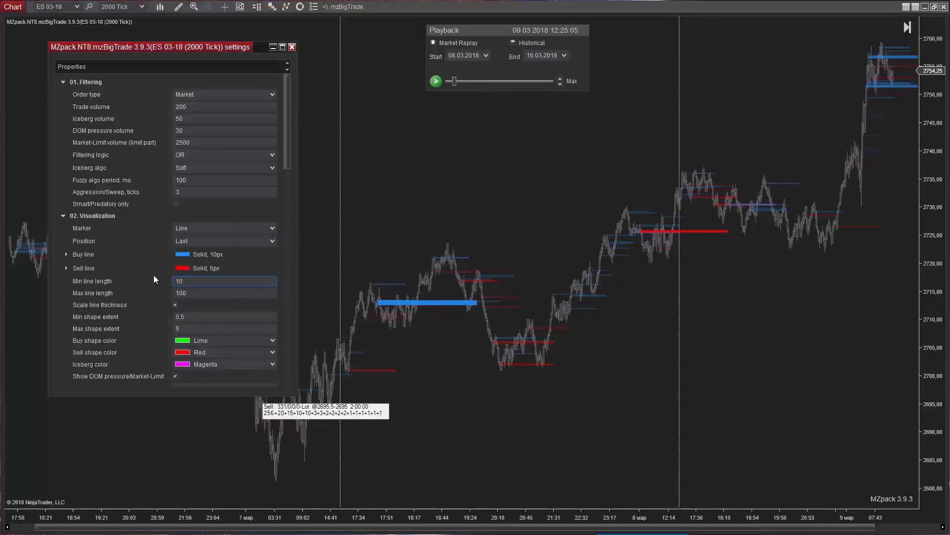
key(Tab)
text(50)
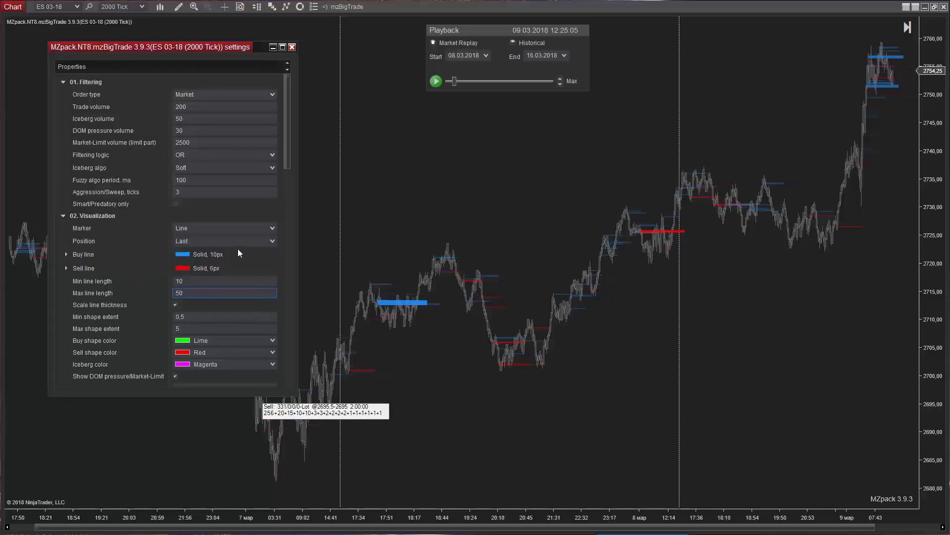
Try the trade lines with Scale line thickness turned off, and turn the option back on
click(175, 306)
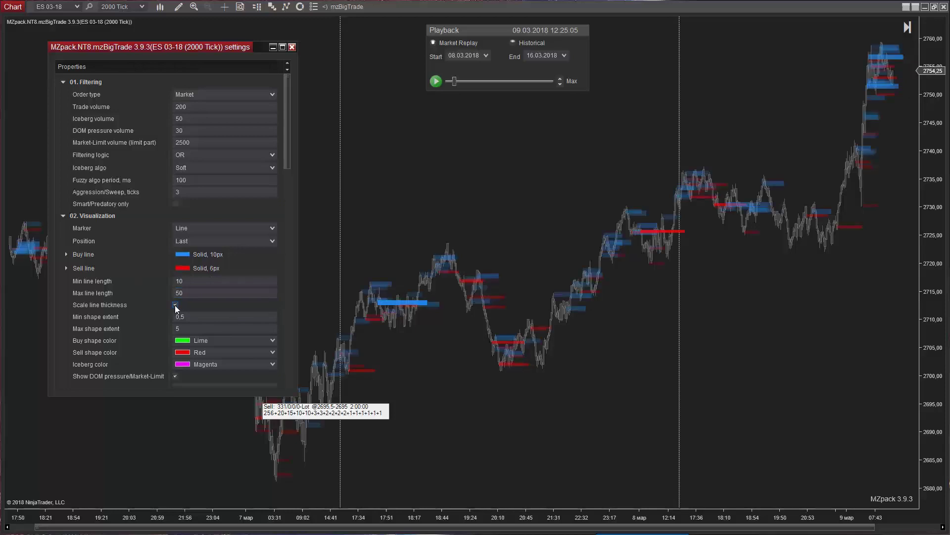
click(176, 305)
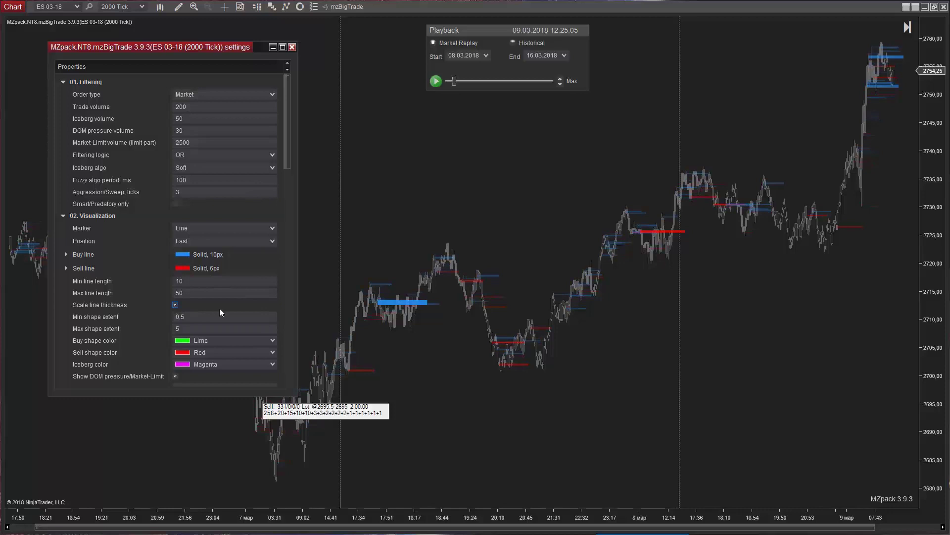
drag(287, 158, 292, 216)
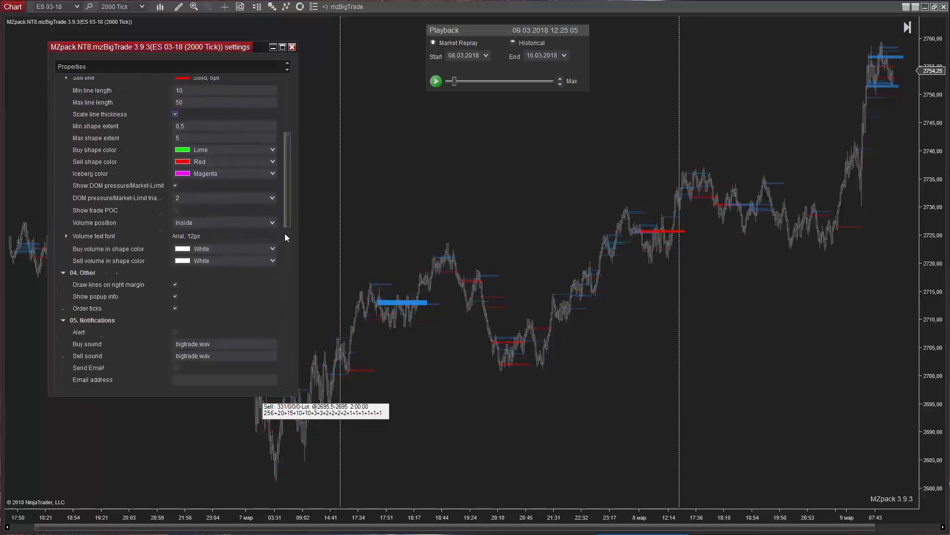
Set the volume position of the trade labels to OutsideLeft and inspect the volumes on the chart at closer range
click(271, 223)
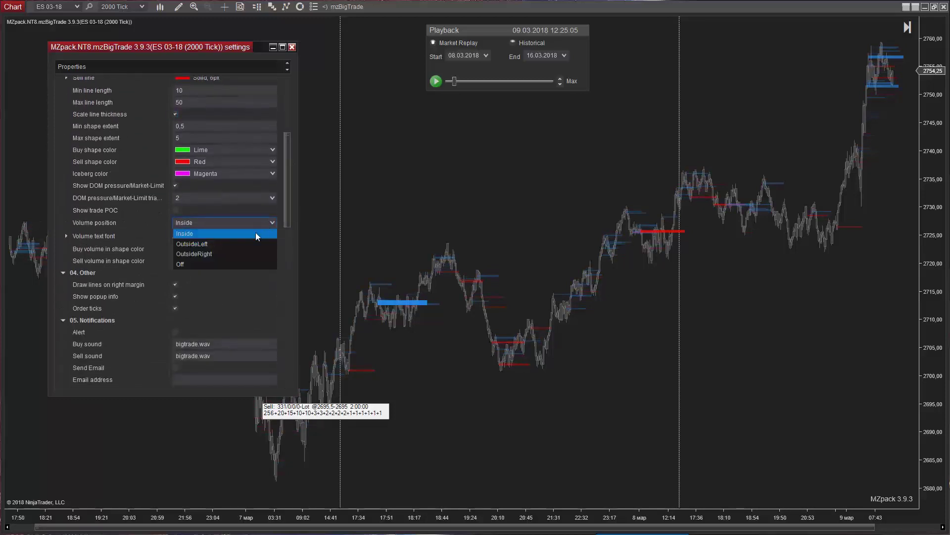
click(207, 244)
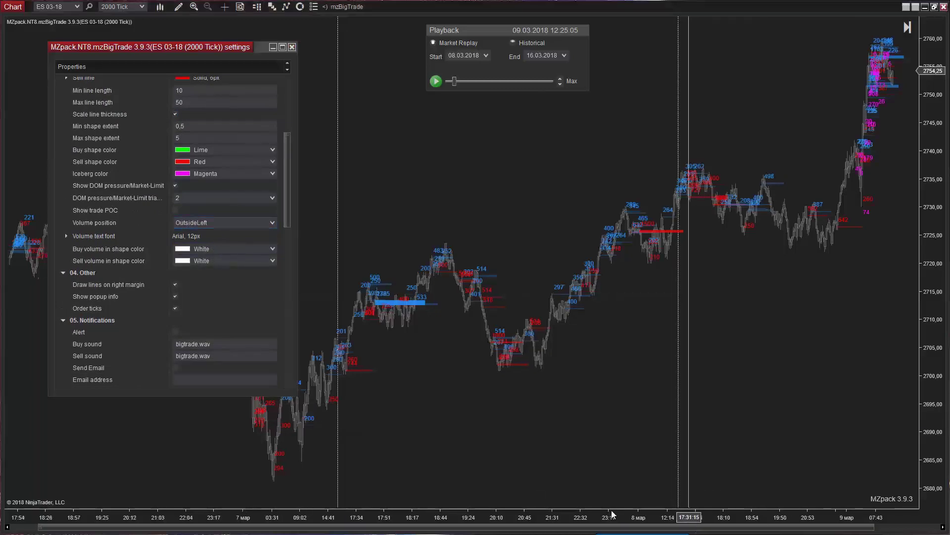
drag(613, 514, 137, 450)
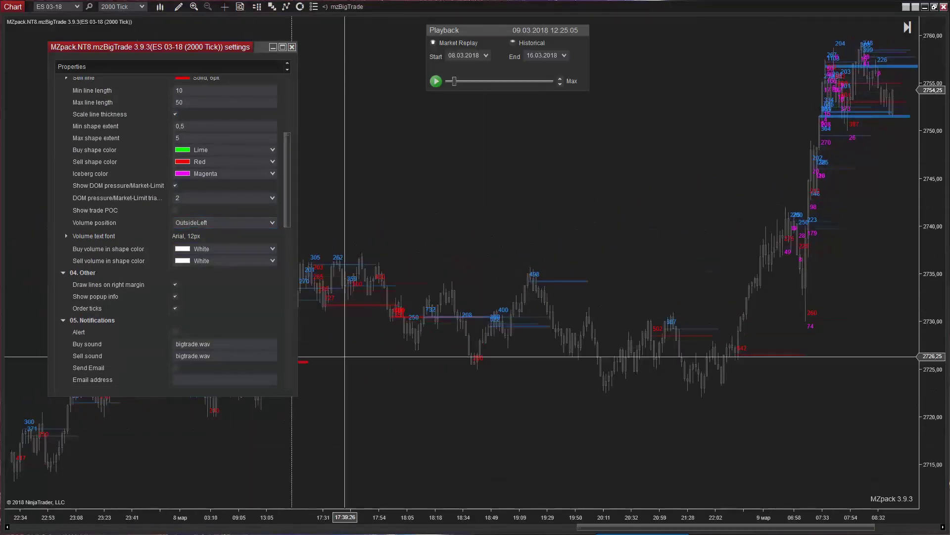
Try the volume positions OutsideRight and Off, and return the volume position to OutsideLeft
click(268, 224)
click(202, 254)
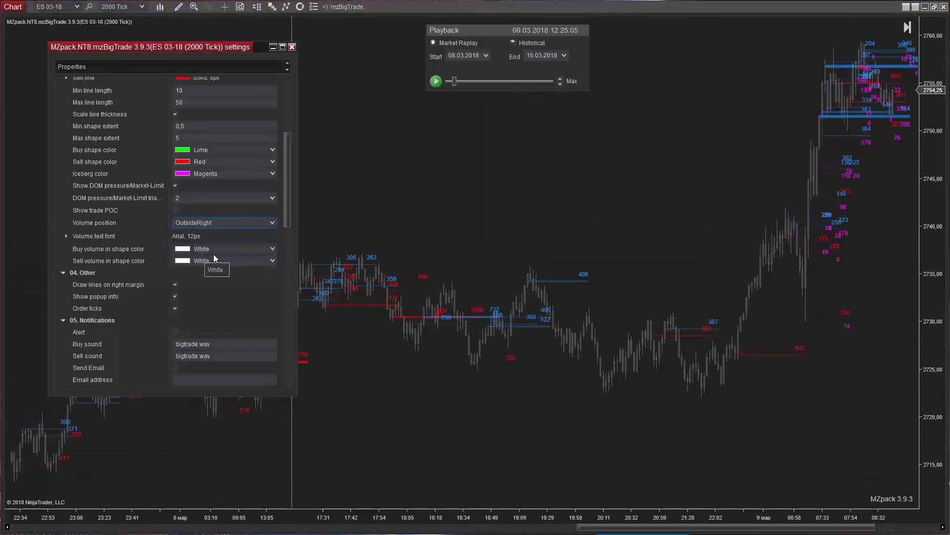
click(231, 225)
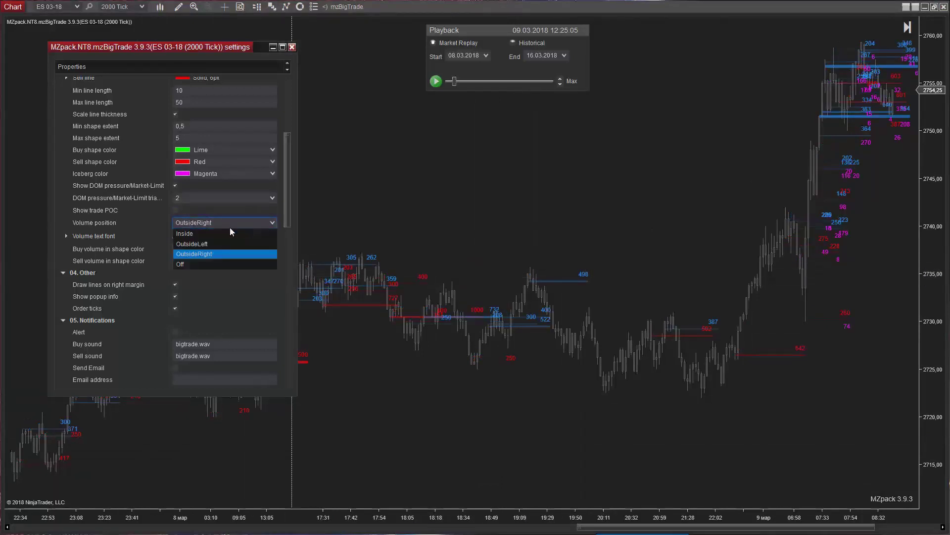
click(184, 263)
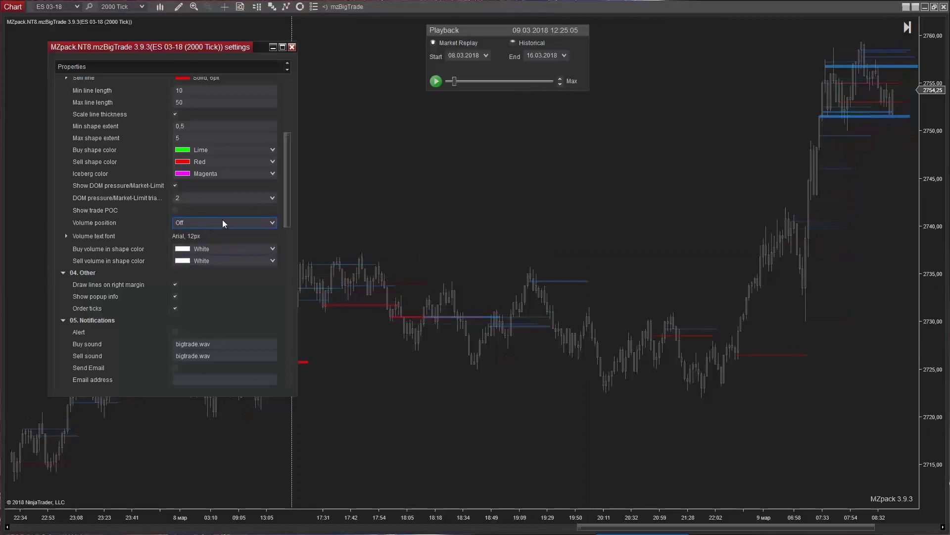
click(276, 222)
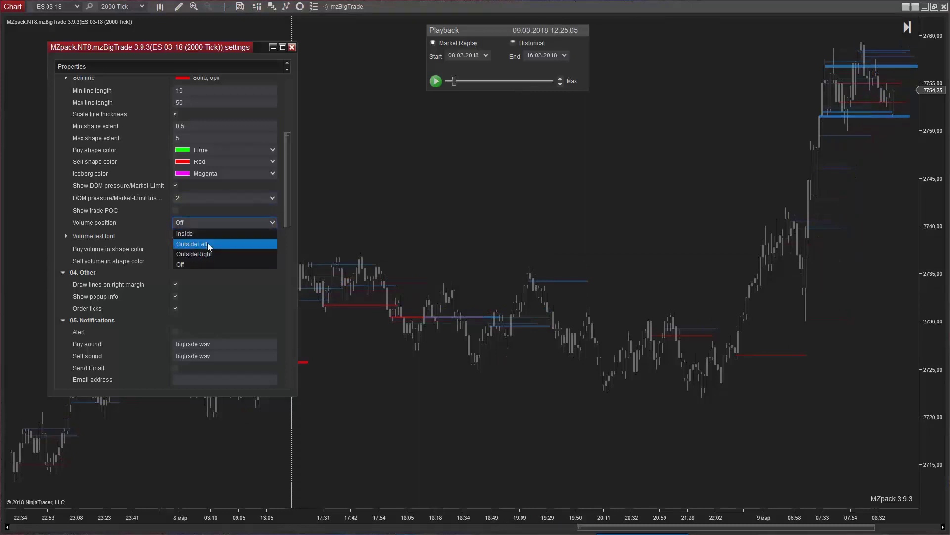
click(207, 244)
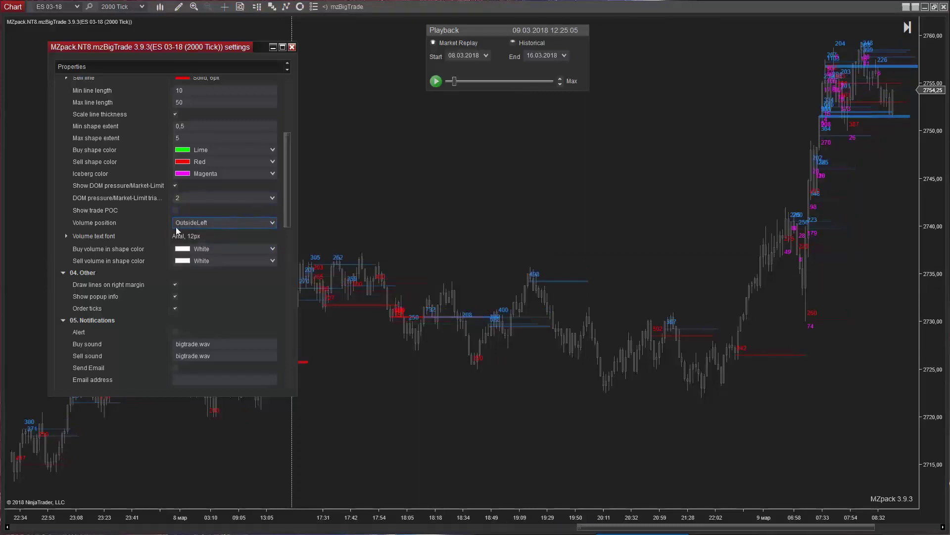
Set the volume text font size to 14 px and make the volume text italic
click(66, 236)
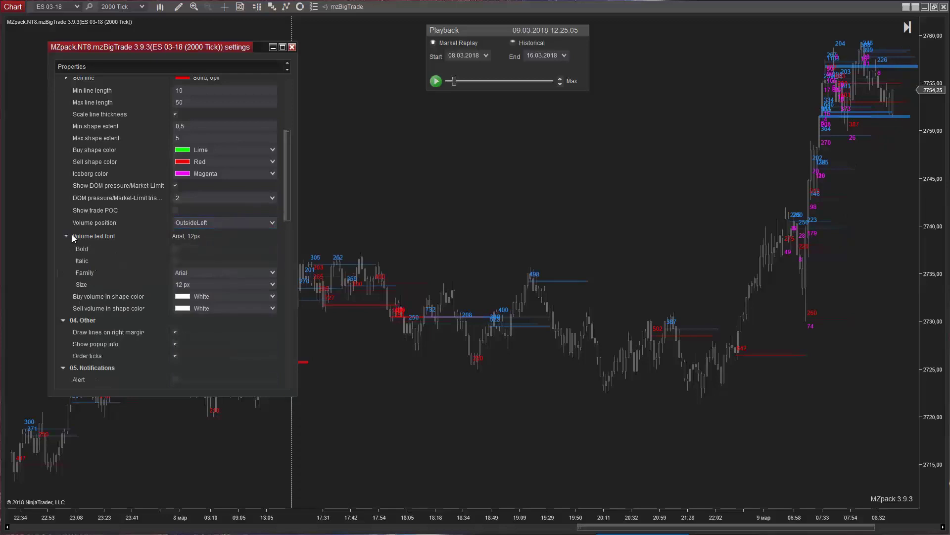
click(272, 284)
scroll(223, 25, up, 3)
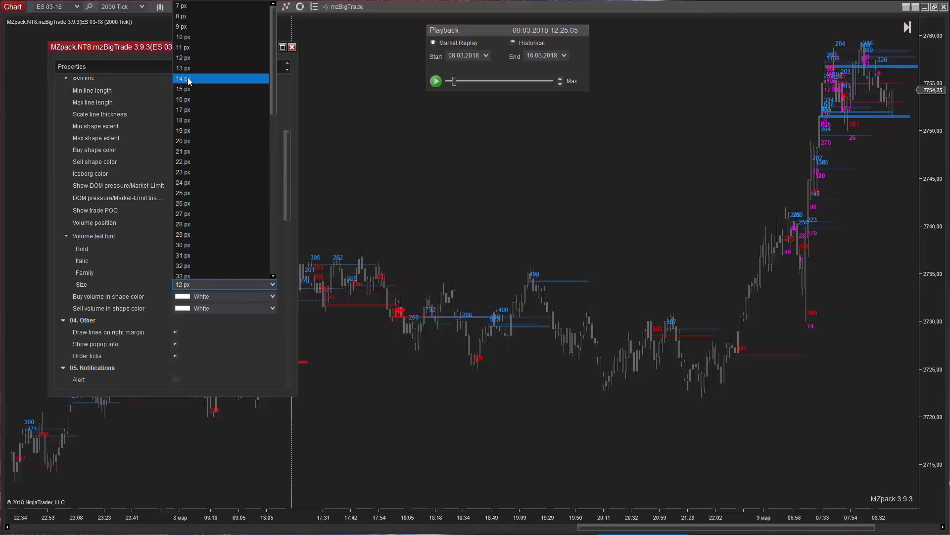
click(187, 78)
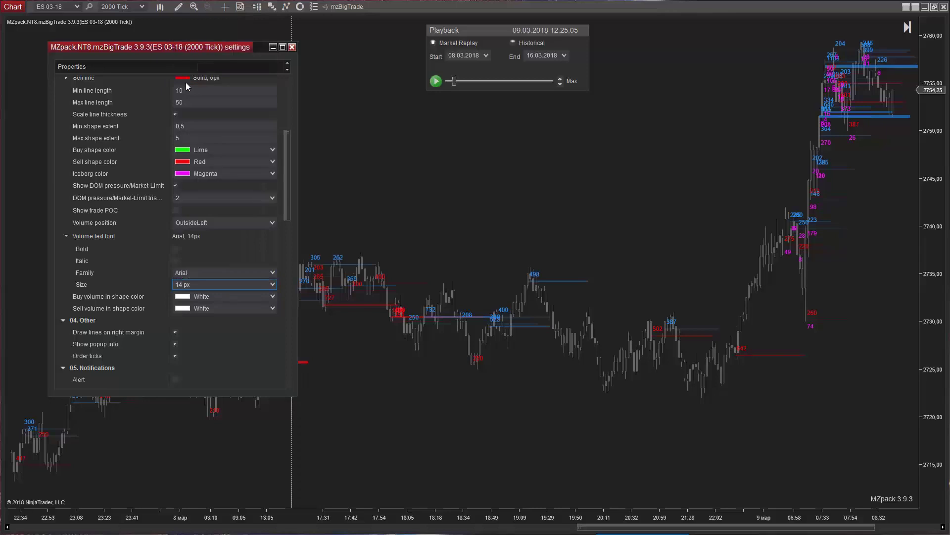
click(175, 260)
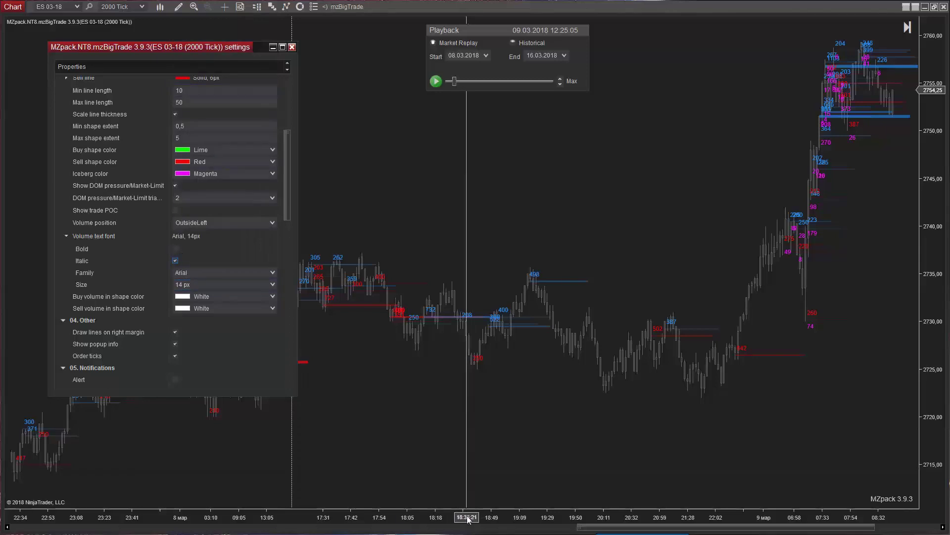
scroll(466, 481, up, 3)
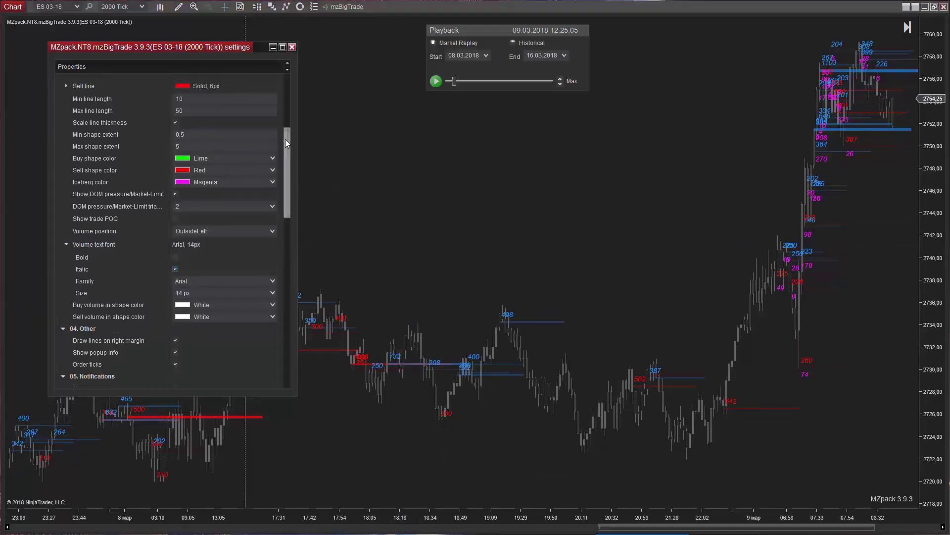
Try the trade marker position First, and return the position to Last
drag(285, 138, 284, 111)
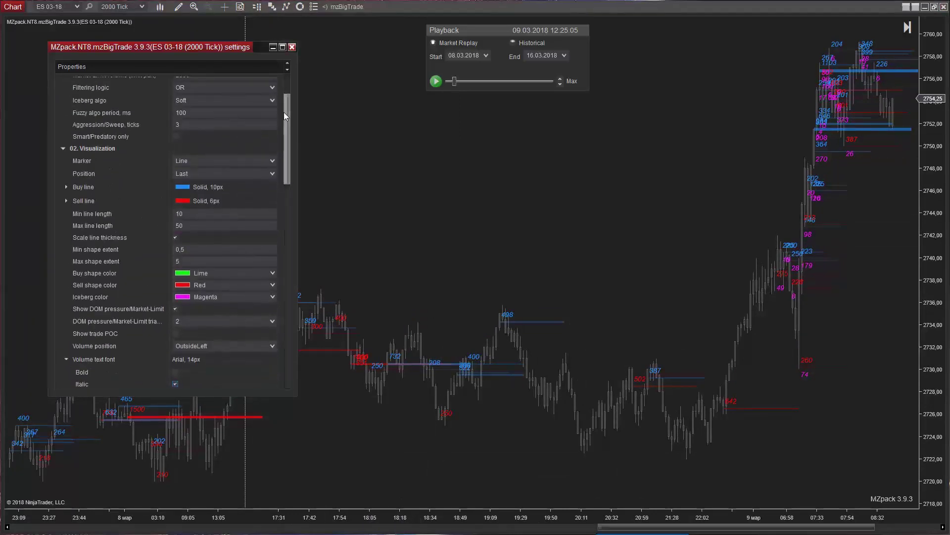
click(270, 174)
click(215, 184)
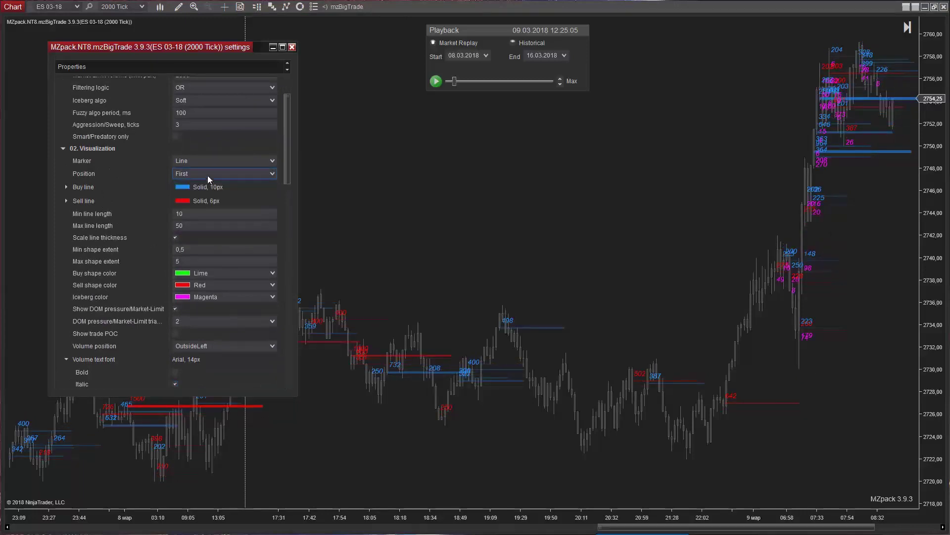
click(211, 173)
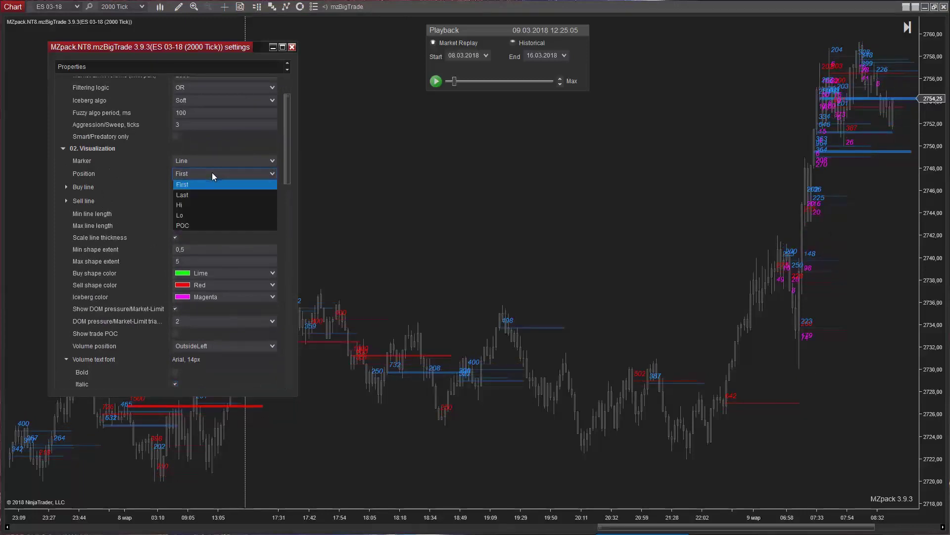
click(186, 194)
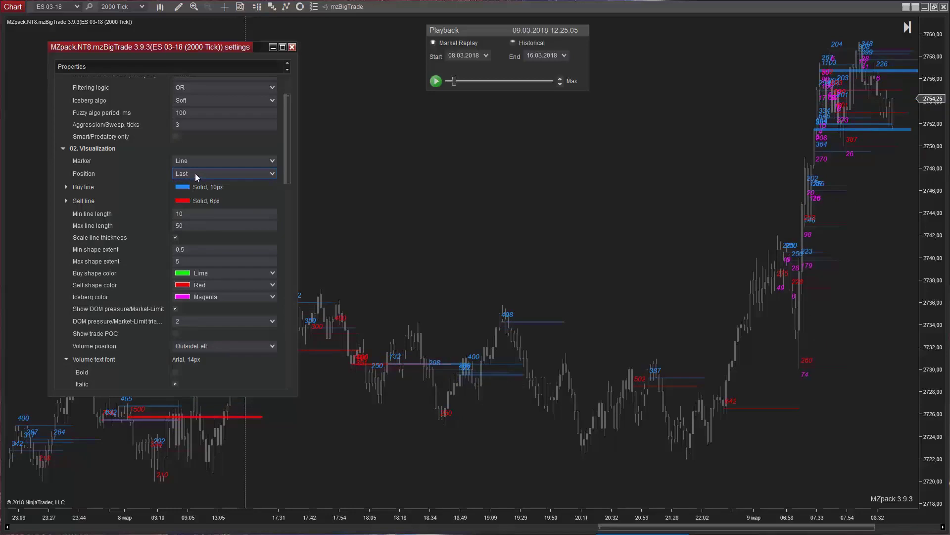
Try the trade marker positions Hi and Lo, and set the position to POC
click(195, 173)
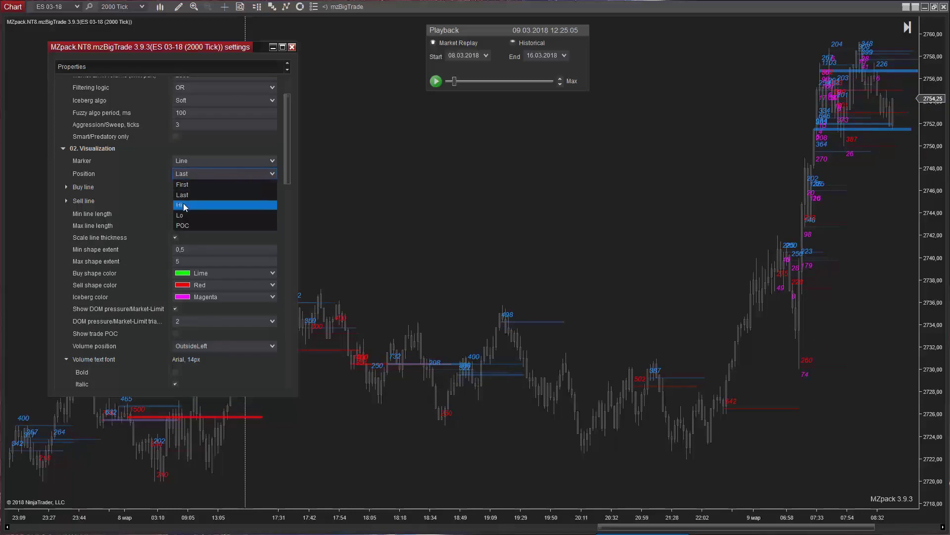
click(183, 203)
scroll(189, 174, down, 1)
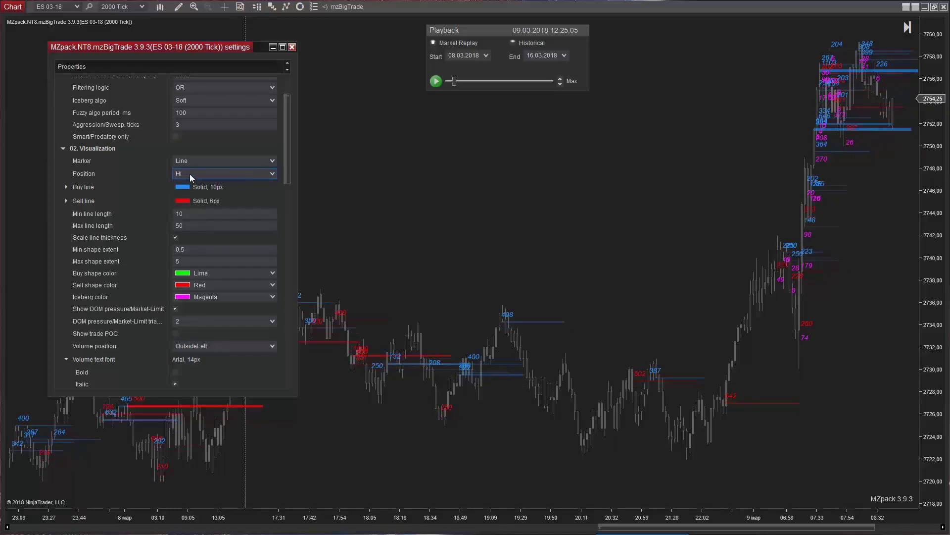
click(189, 174)
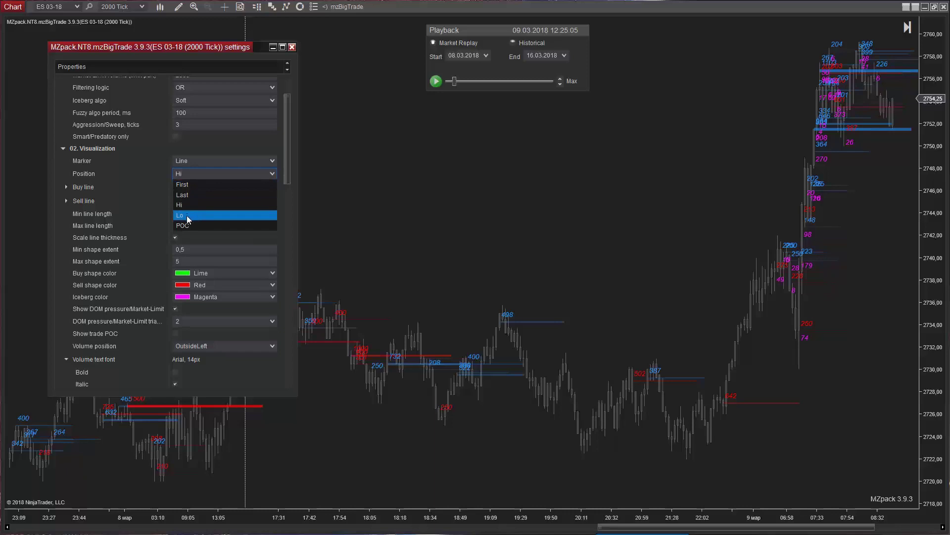
click(188, 215)
click(186, 175)
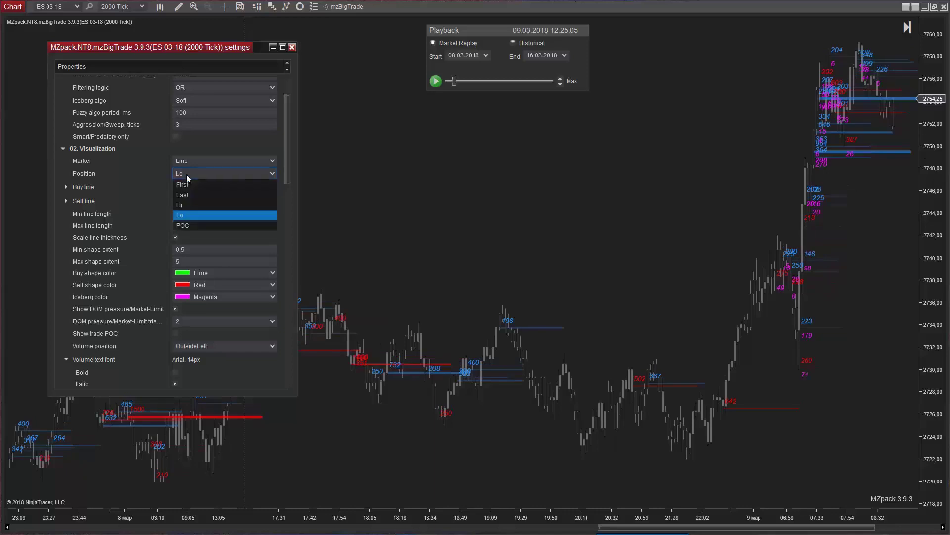
click(186, 226)
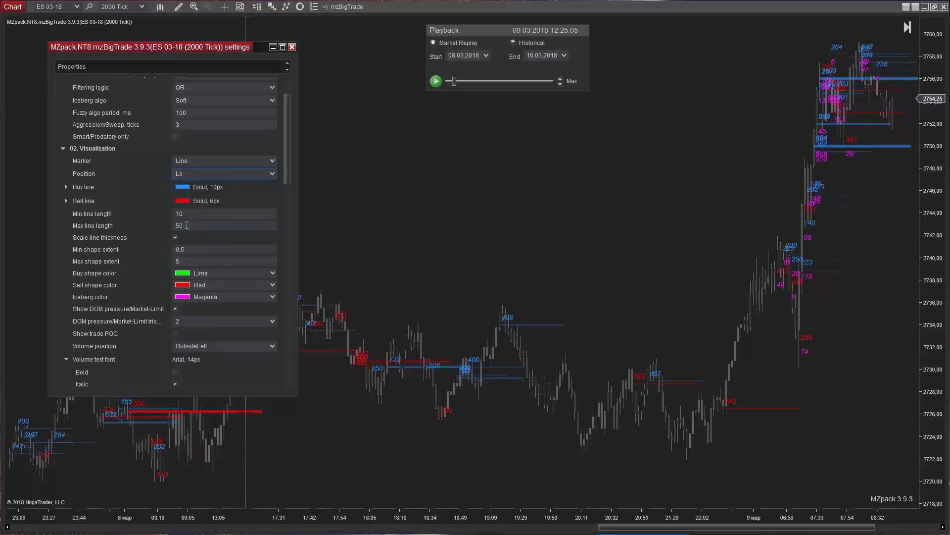
Set the trade marker to Bubble with a maximum shape extent of 10, and inspect the enlarged bubbles on the chart
click(257, 158)
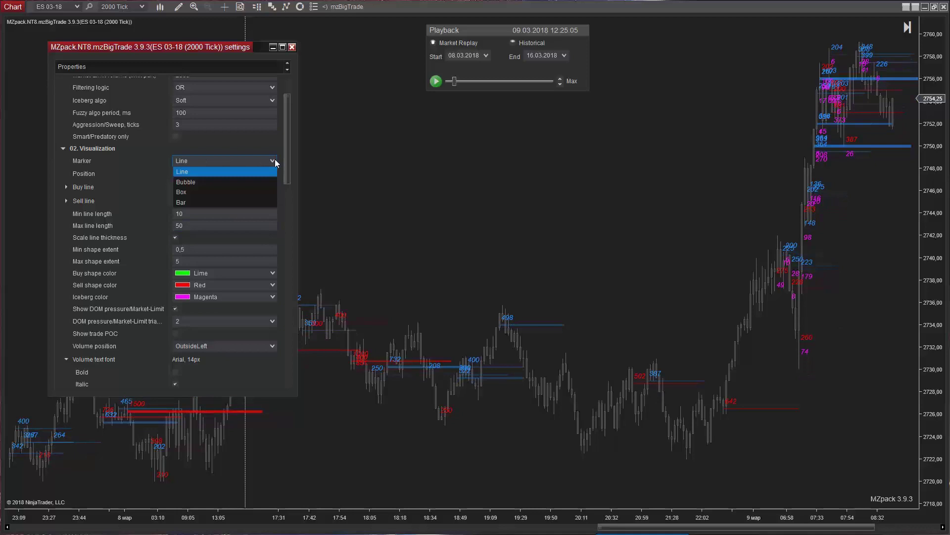
click(186, 183)
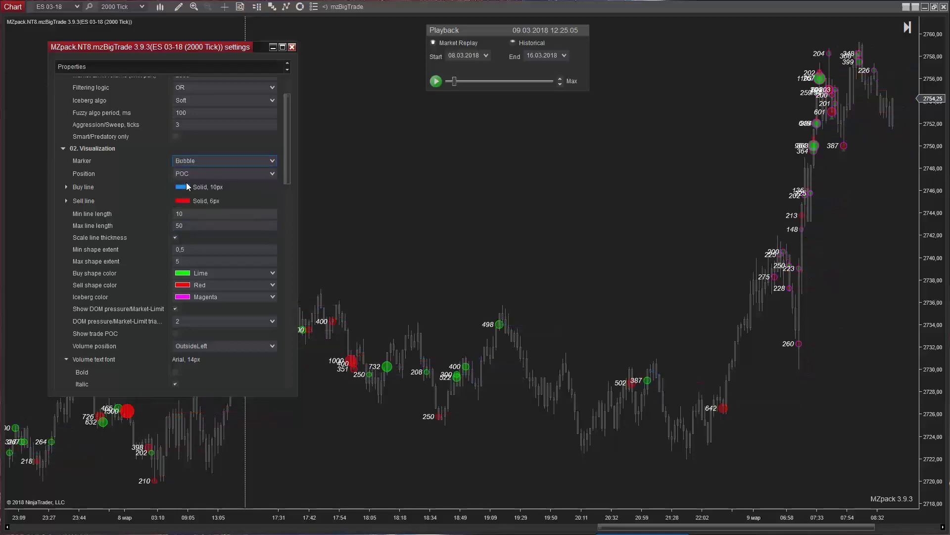
click(168, 261)
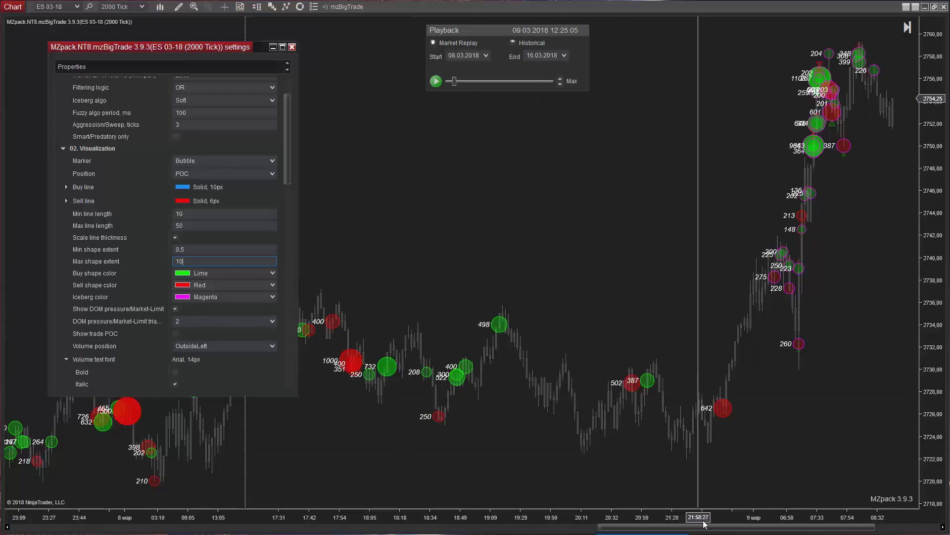
scroll(37, 462, up, 5)
scroll(525, 465, up, 5)
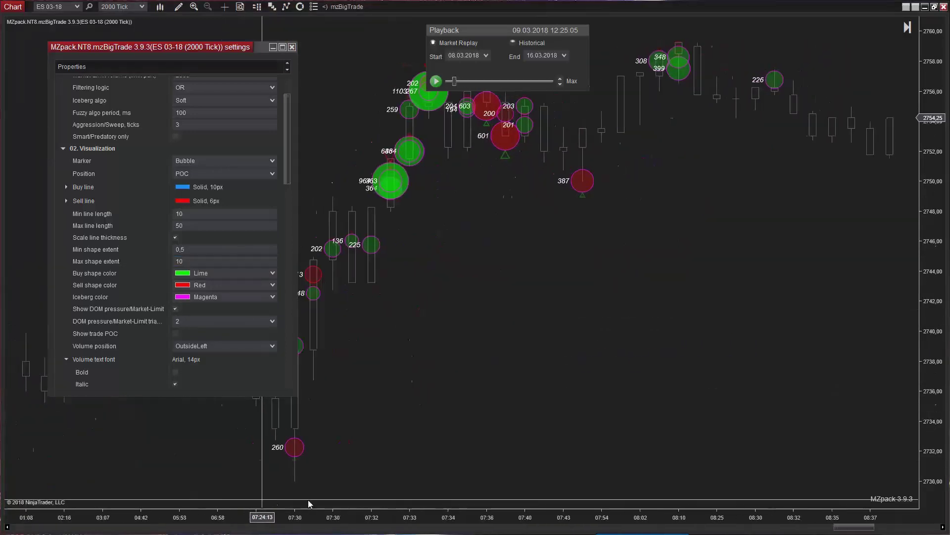
drag(446, 436, 842, 336)
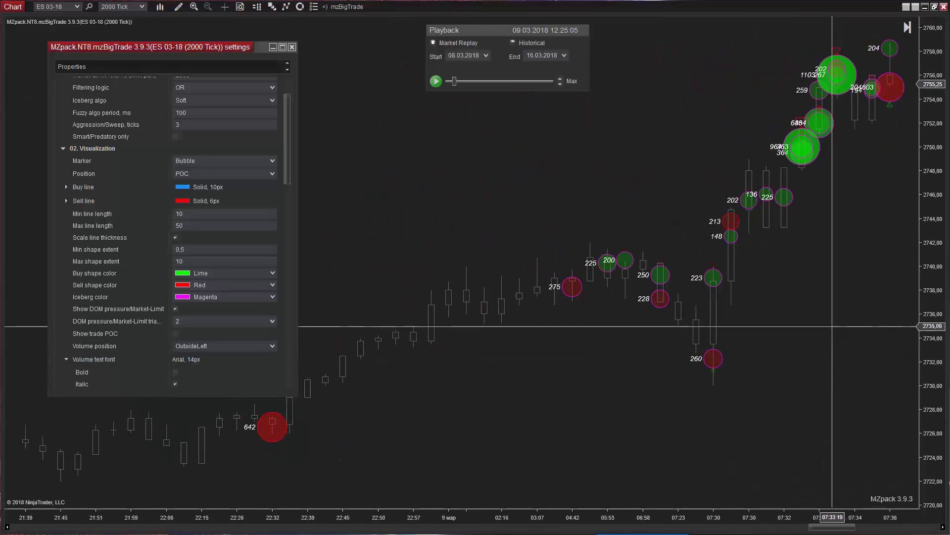
drag(179, 517, 317, 461)
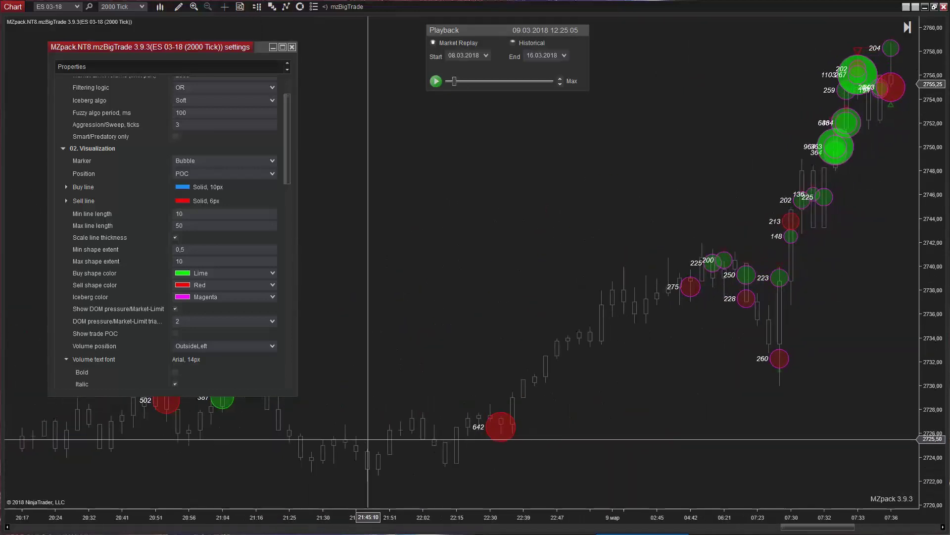
Set the buy shape color to Yellow and the sell shape color to OrangeRed
click(266, 263)
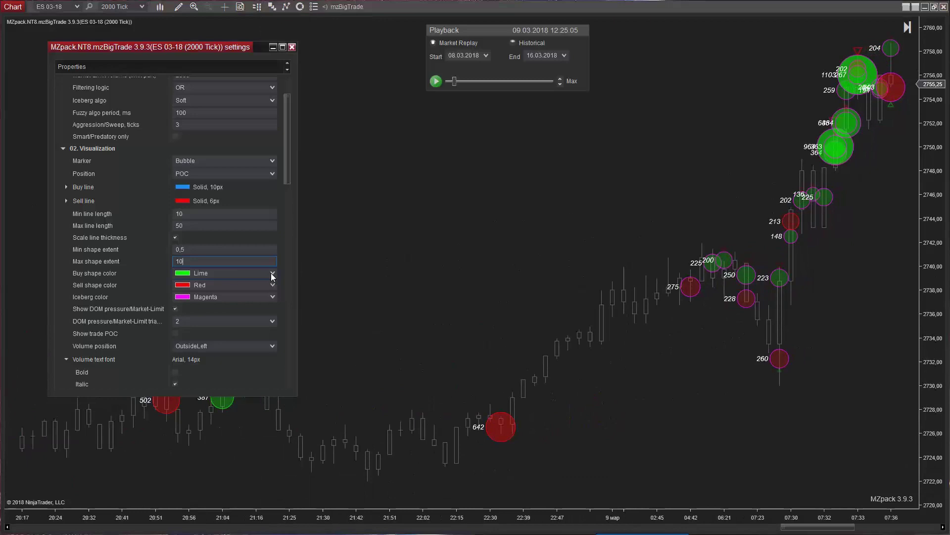
click(272, 275)
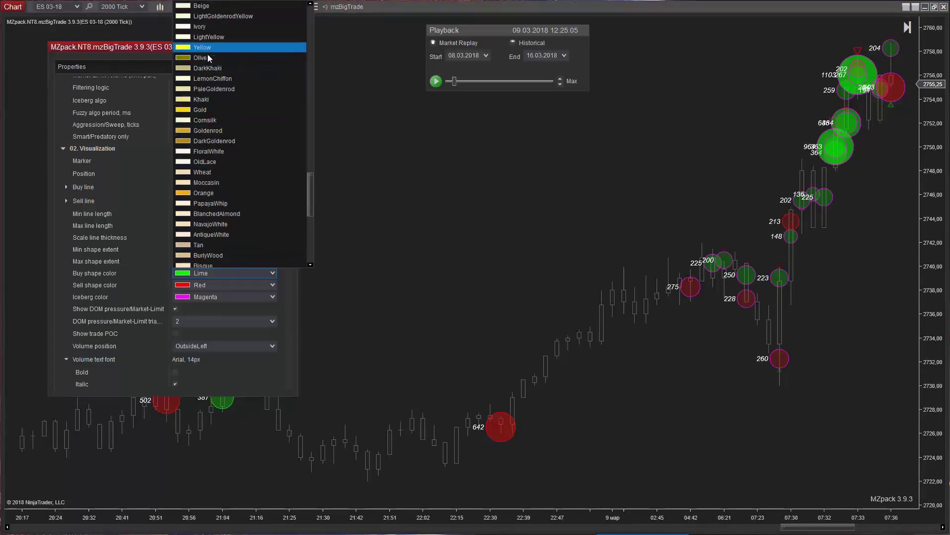
click(207, 50)
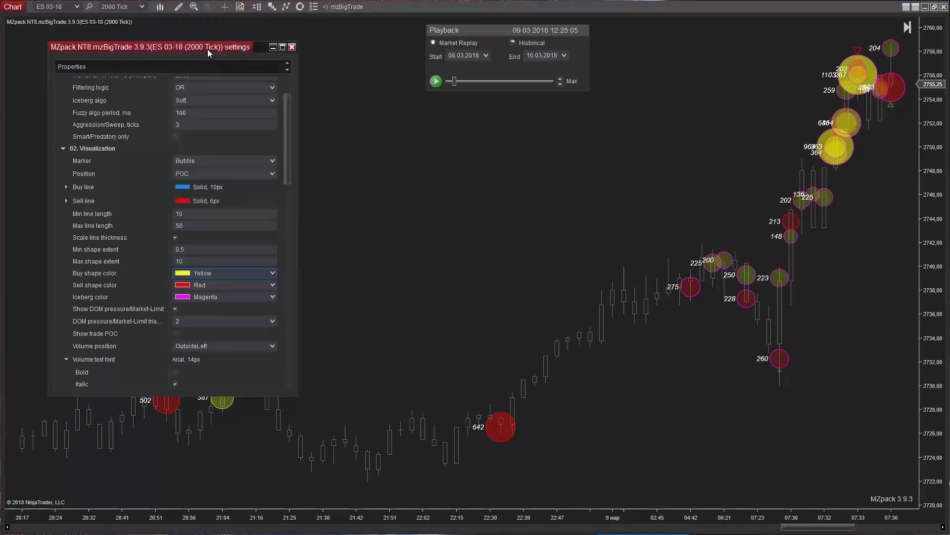
click(274, 285)
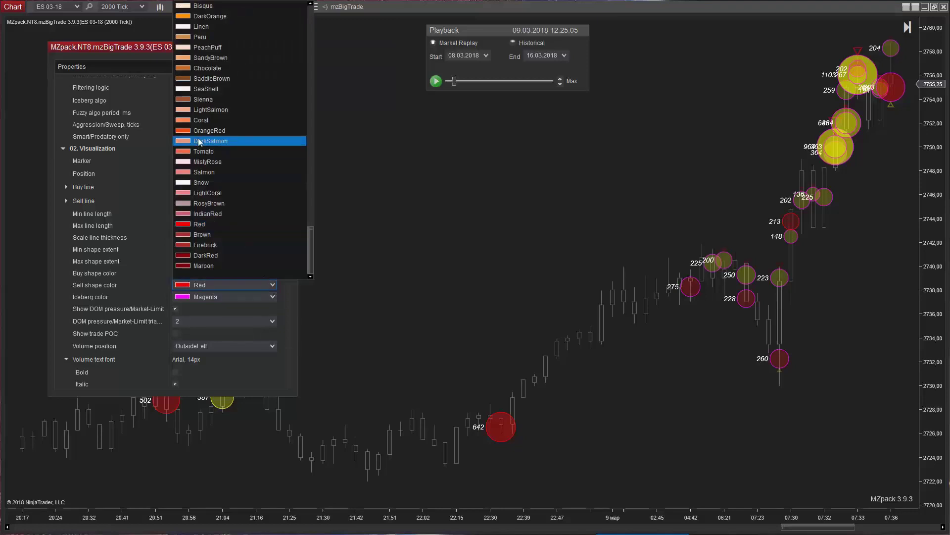
click(212, 131)
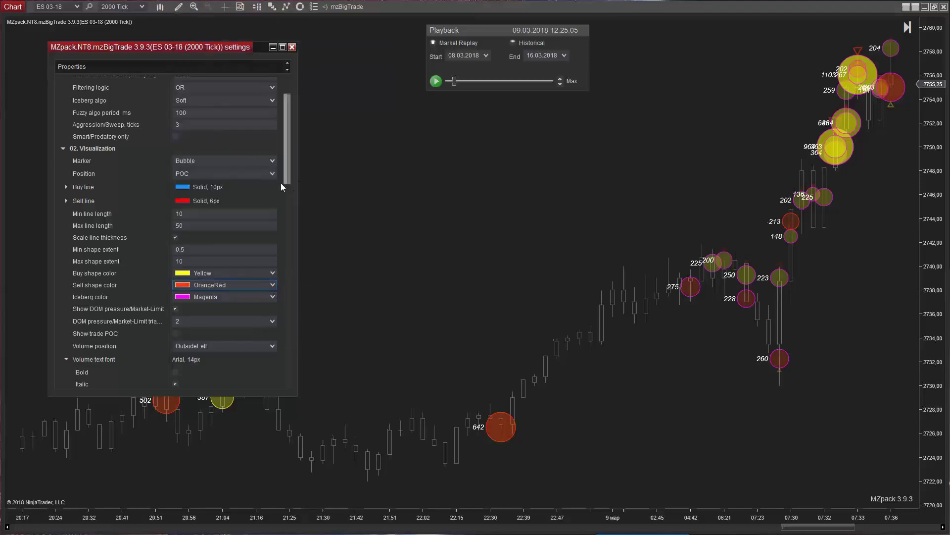
Set the iceberg color to White and turn on the trade POC display
click(272, 297)
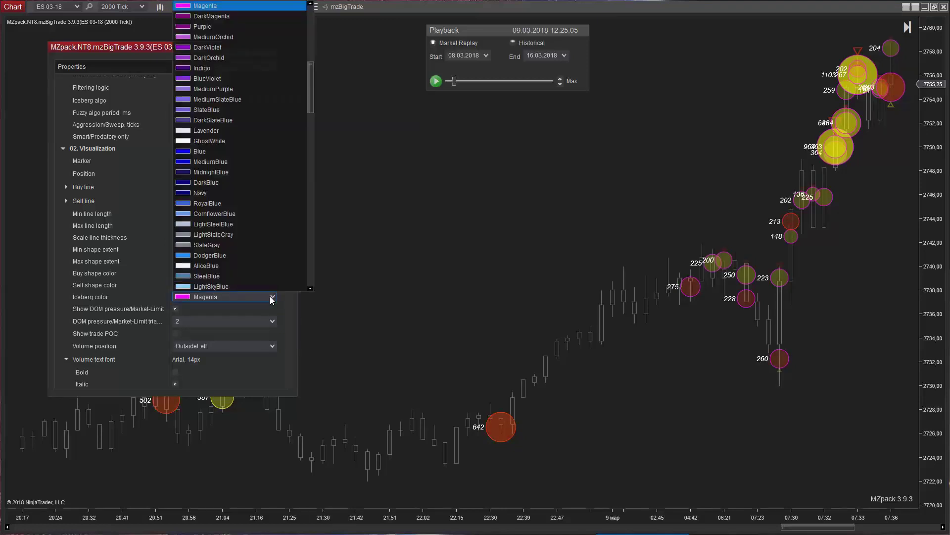
scroll(247, 252, down, 1)
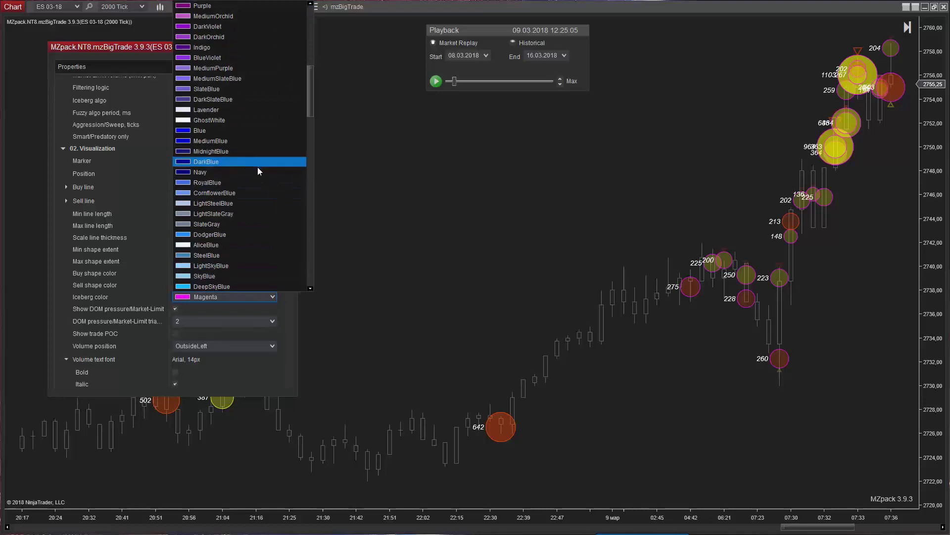
scroll(258, 171, up, 8)
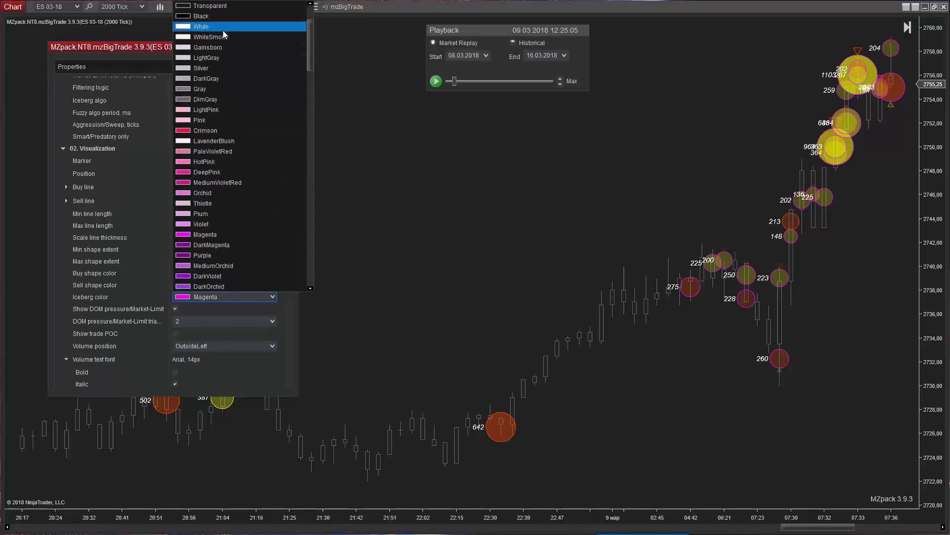
click(222, 28)
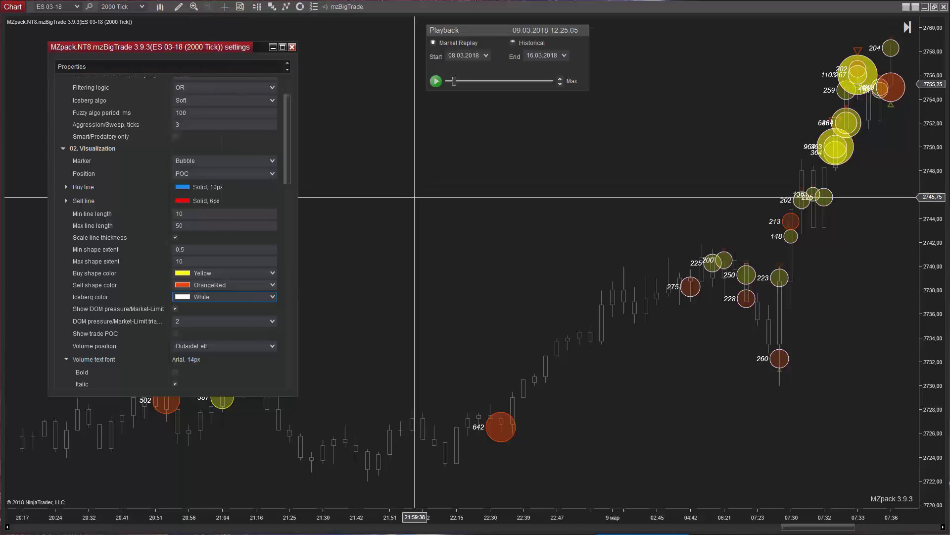
click(176, 333)
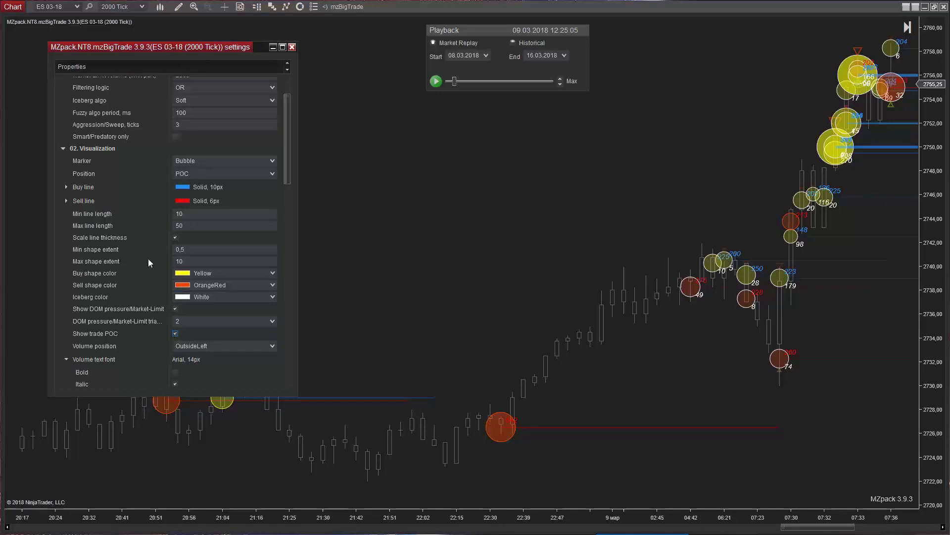
Try the Box trade marker, set the marker to Bar, and inspect the popup info of the buy and sell bars near 07:30
click(269, 160)
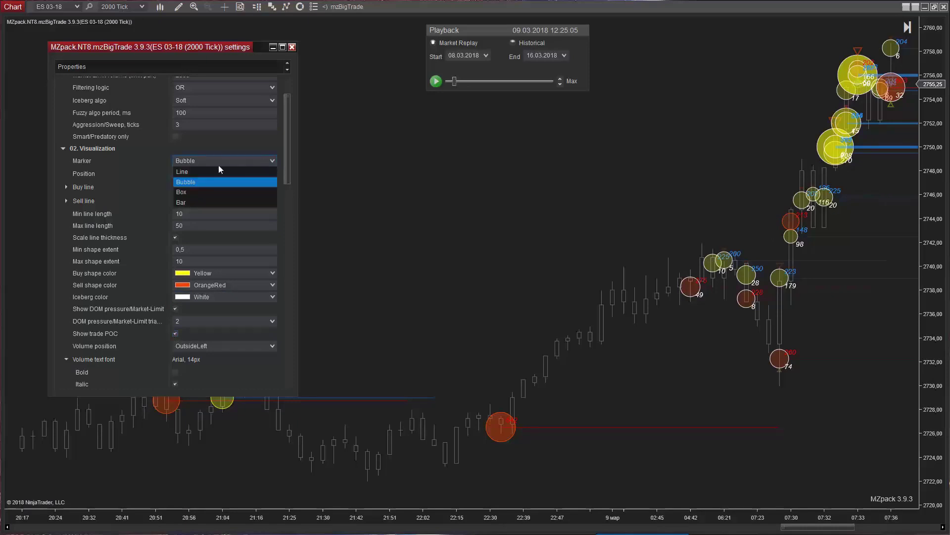
click(190, 196)
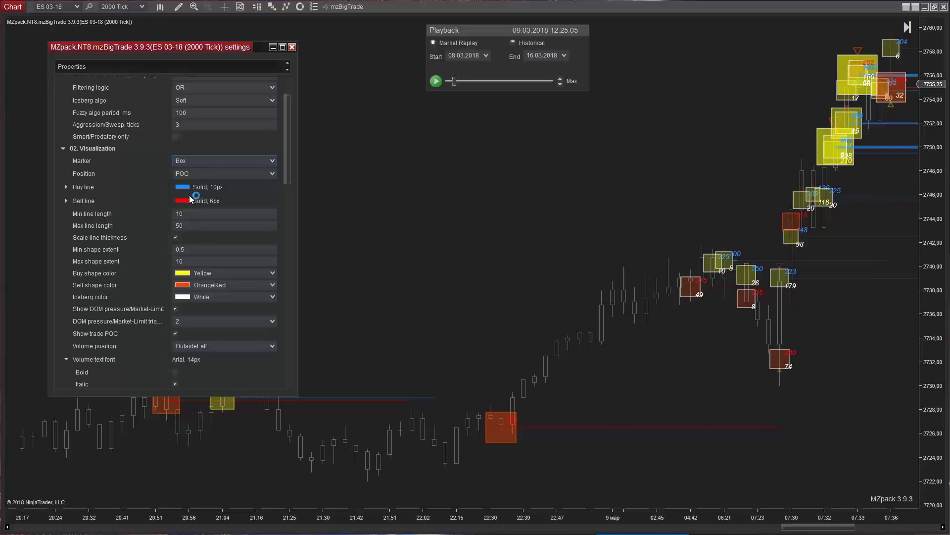
click(197, 160)
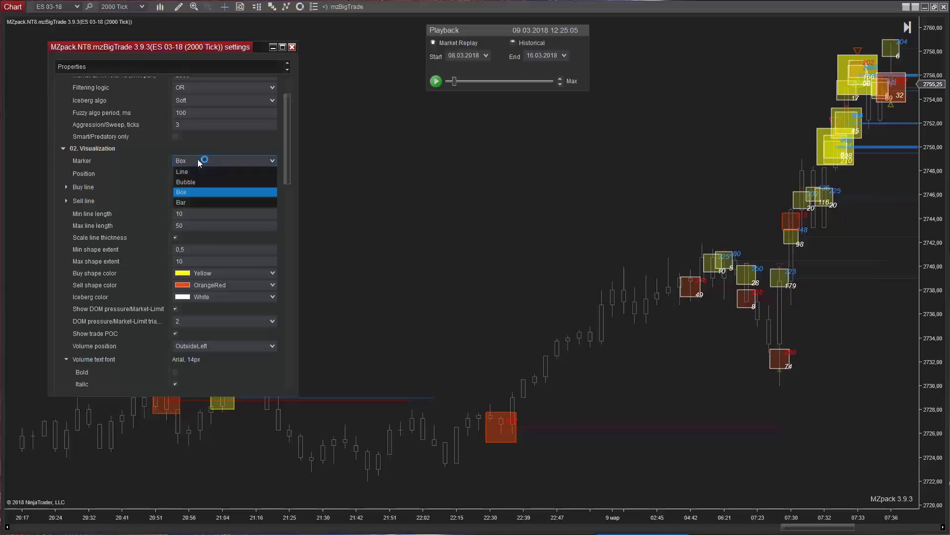
click(188, 201)
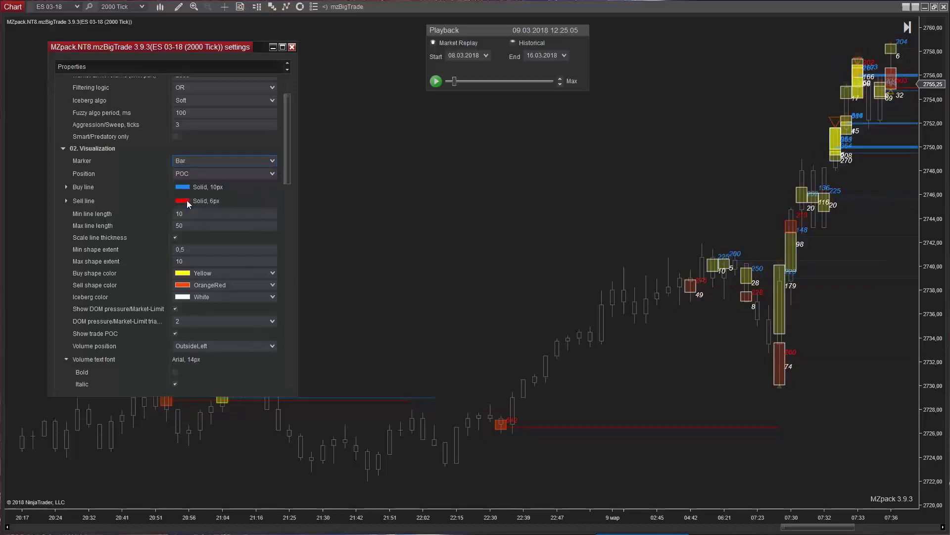
mouse_move(780, 311)
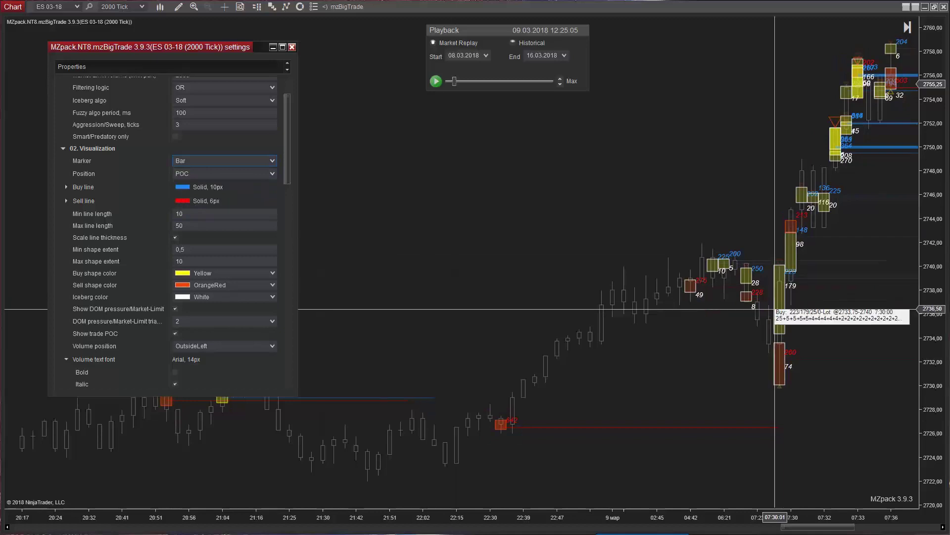
mouse_move(779, 358)
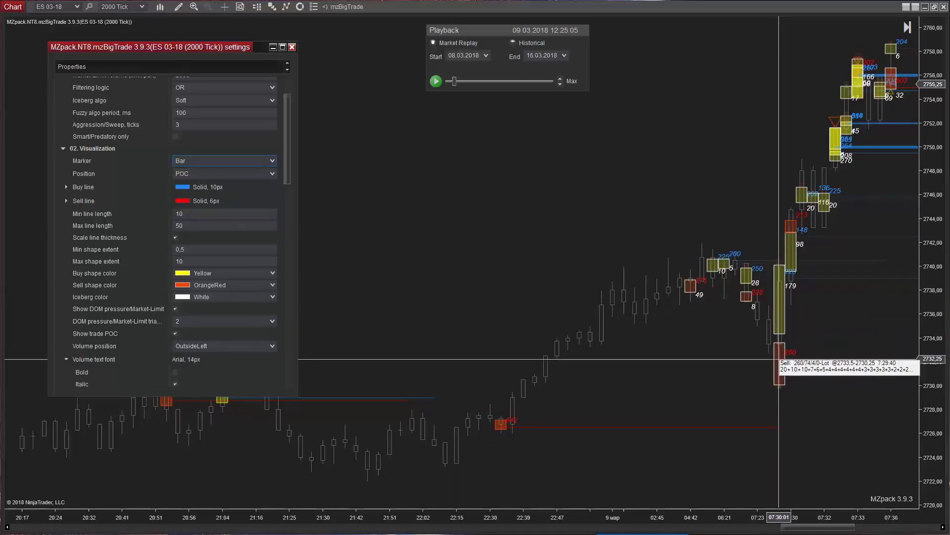
Try an Aggression/Sweep filter of 5 ticks, and set it to 7 ticks
click(188, 124)
text(5)
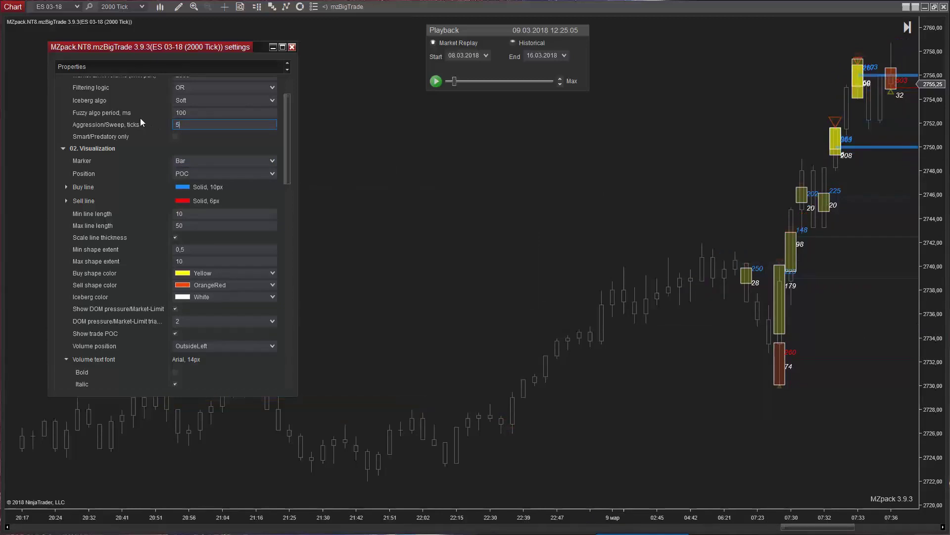
key(ctrl+a)
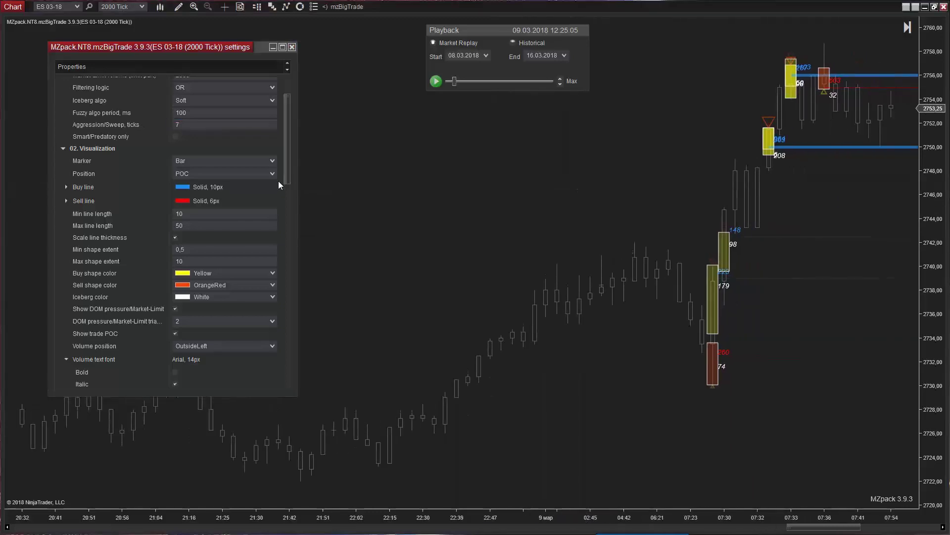
Set the chart's right side margin to 300
click(313, 7)
double_click(489, 252)
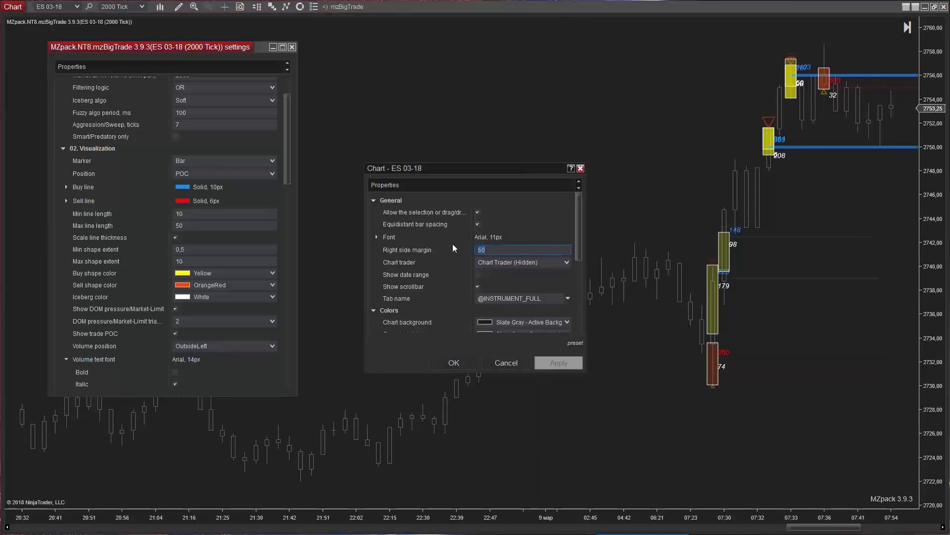
text(300)
key(Return)
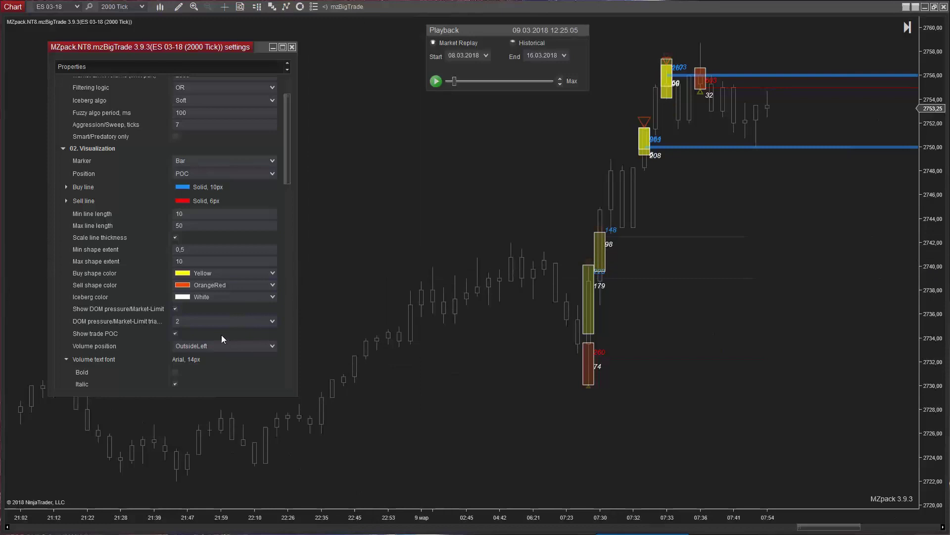
Turn off drawing lines on the right margin to compare the POC lines, and turn it back on
drag(285, 151, 284, 224)
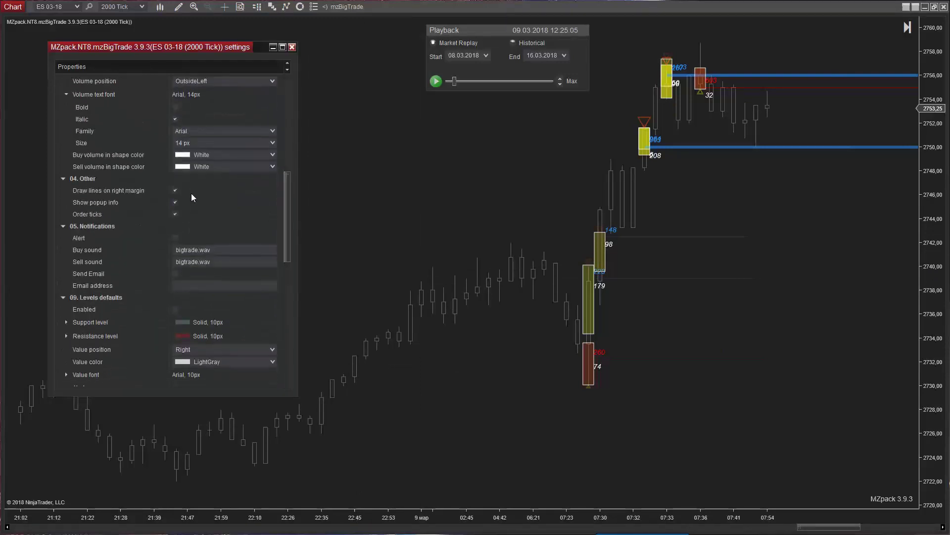
click(175, 191)
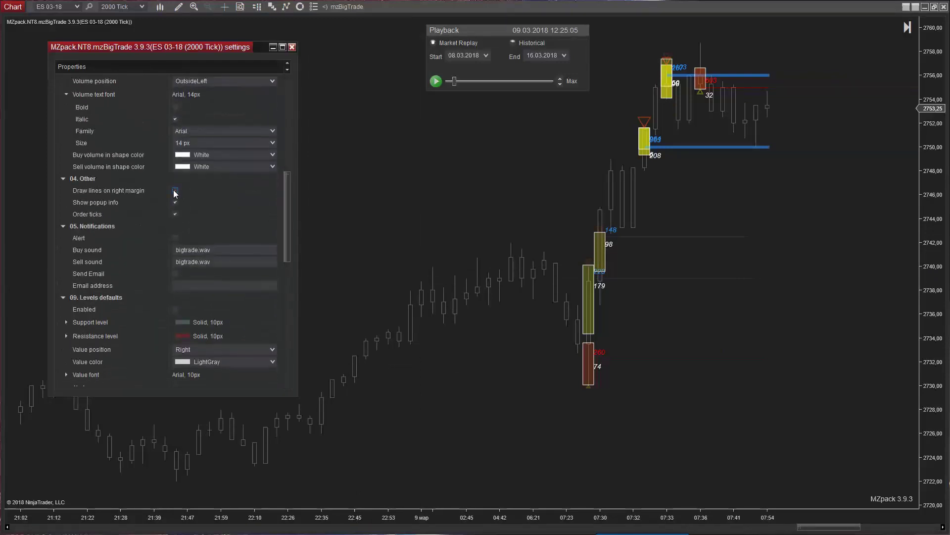
click(175, 191)
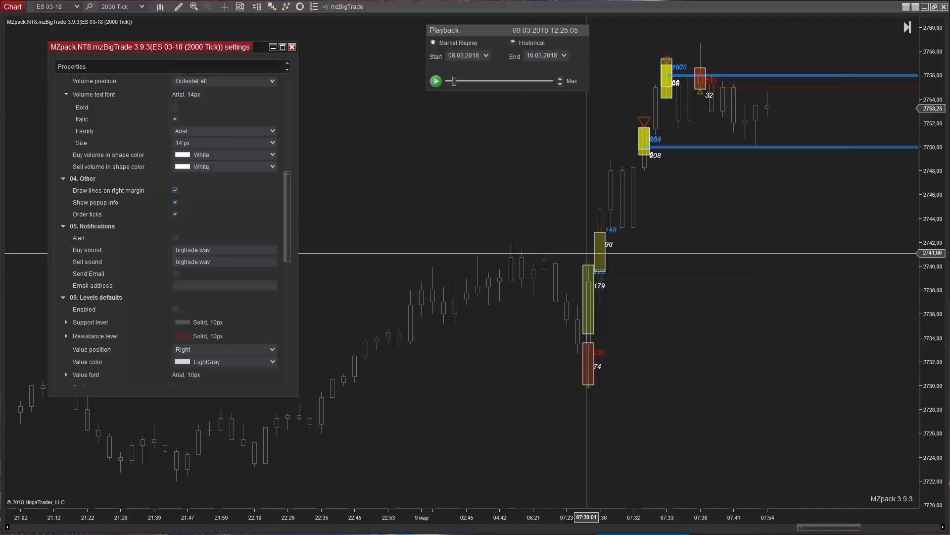
Try the Order ticks option turned off, and compare the popup info of the trade bars near 07:30
mouse_move(601, 240)
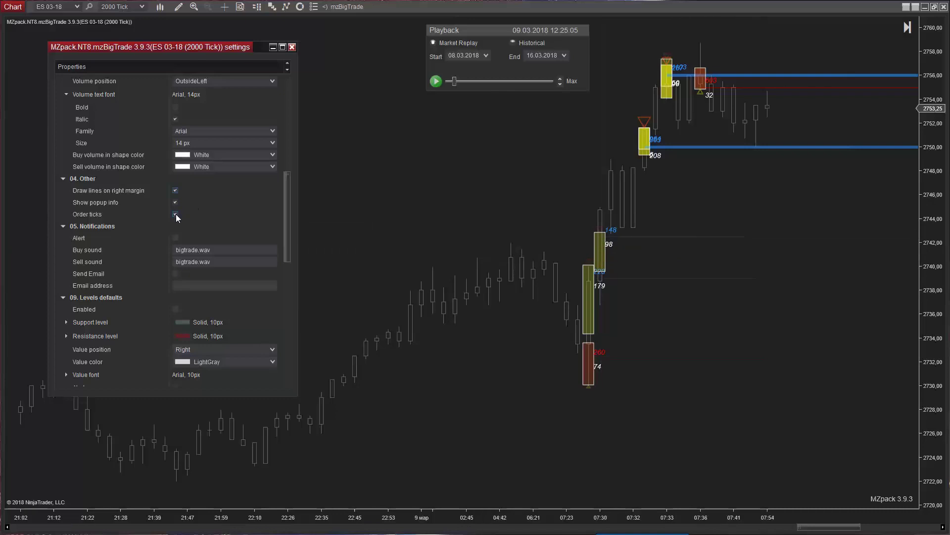
click(176, 214)
mouse_move(599, 241)
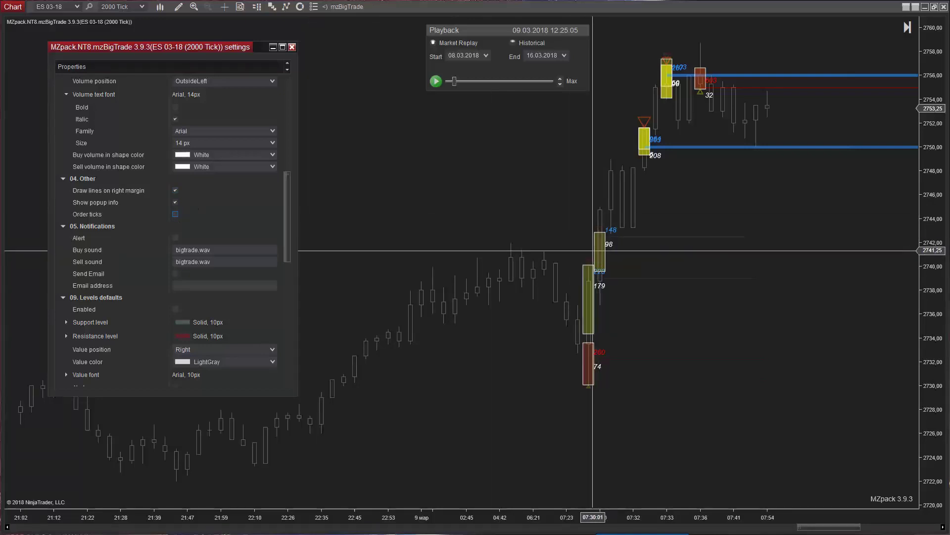
mouse_move(591, 325)
mouse_move(588, 357)
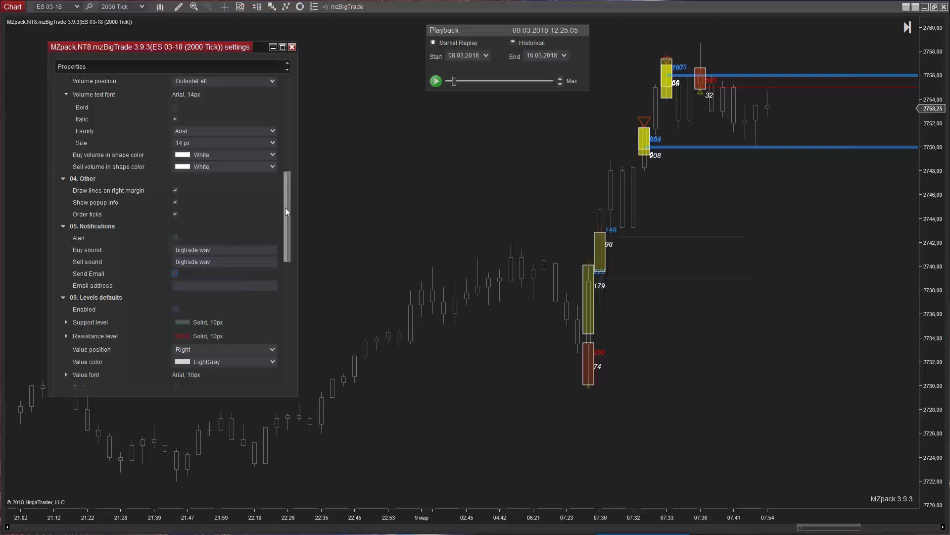
Enable chart levels, and replace a support level at 2746.25 with one at 2758.5
drag(285, 207, 282, 257)
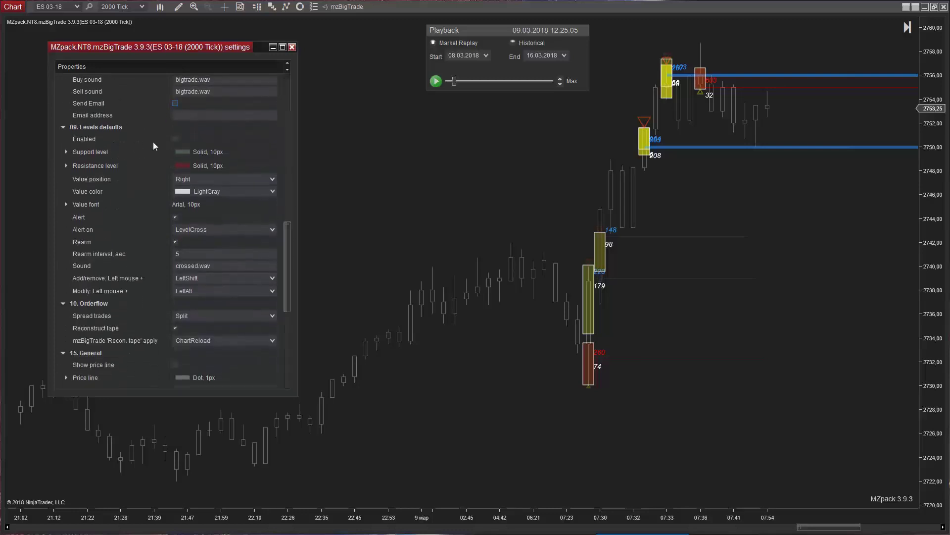
click(175, 139)
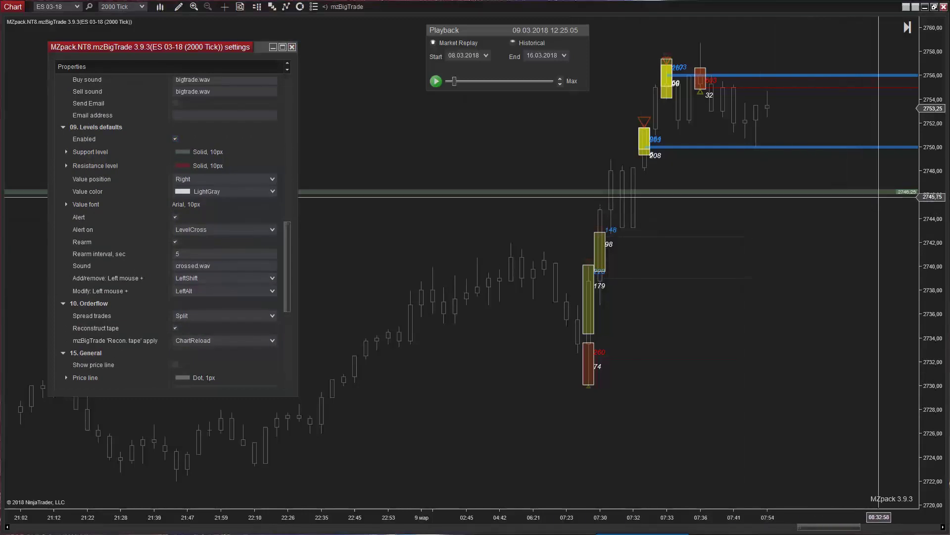
shift+click(908, 192)
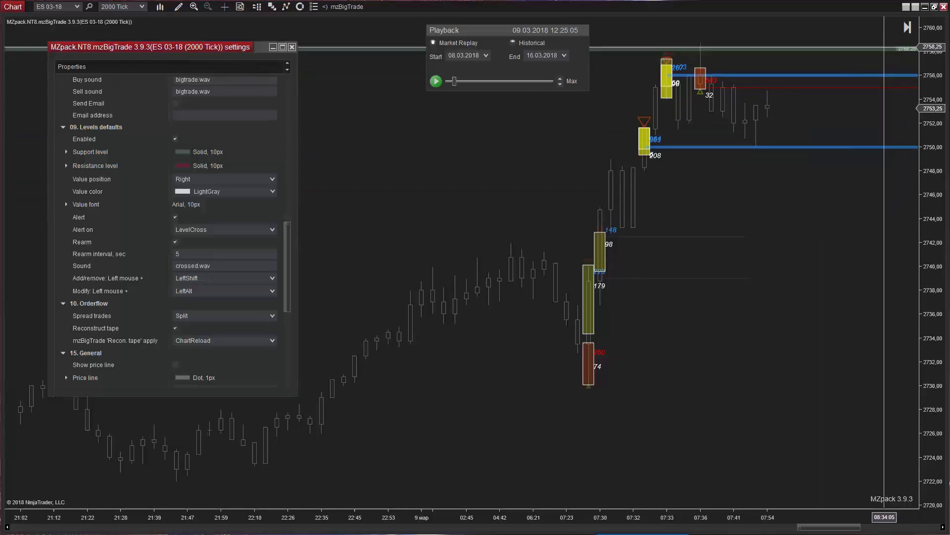
shift+click(901, 45)
Move the support level to 2772.5 beside the latest bars, remove it, and disable chart levels
click(907, 28)
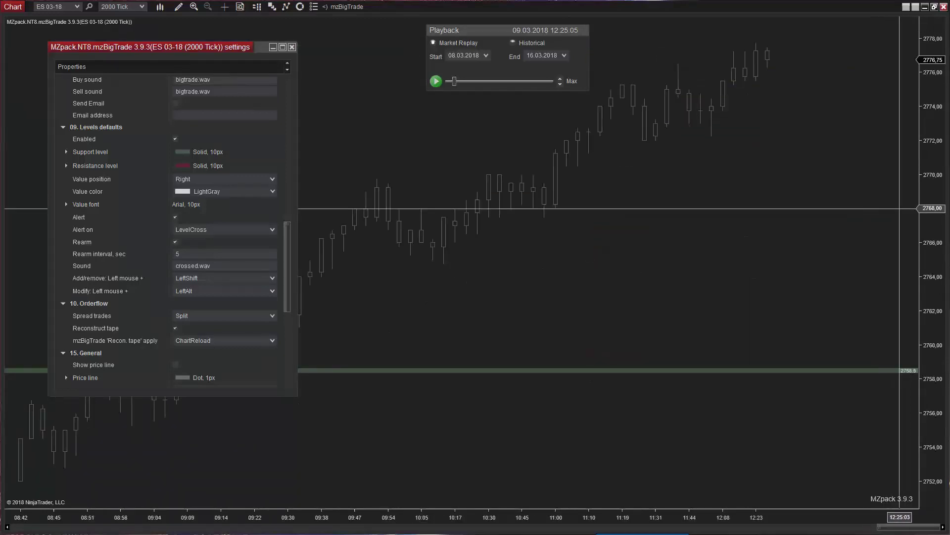
drag(907, 370, 811, 132)
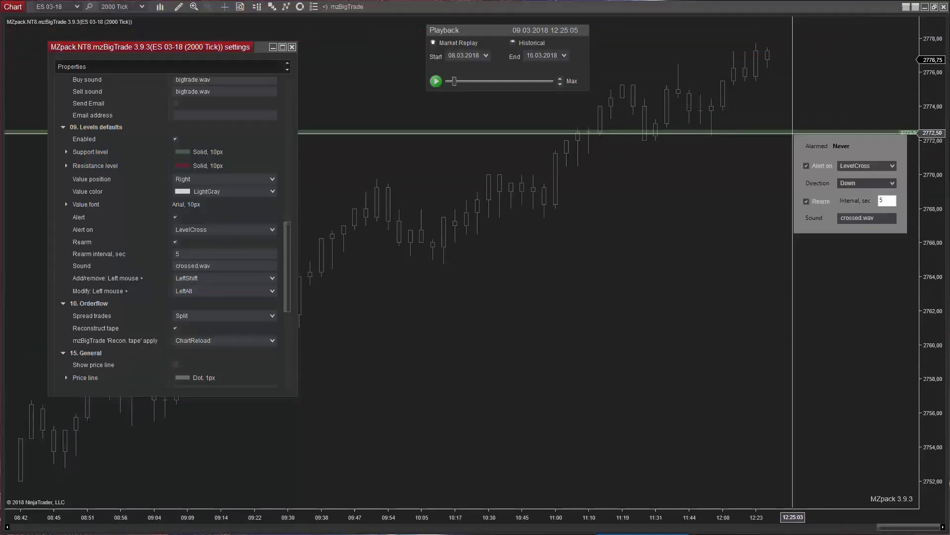
shift+click(844, 131)
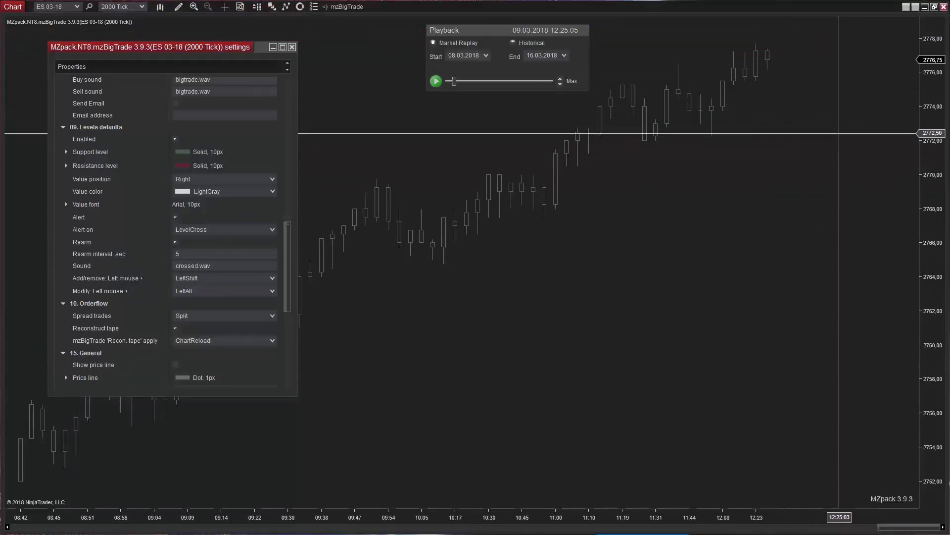
click(175, 139)
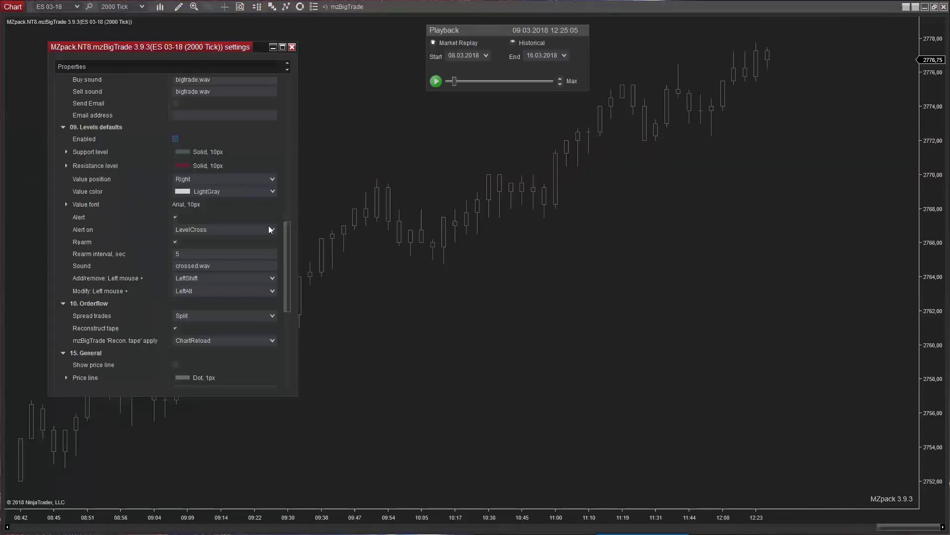
Try the Orderflow spread trades modes LastKnownSide and Ignore, and return the setting to Split
drag(290, 223, 286, 274)
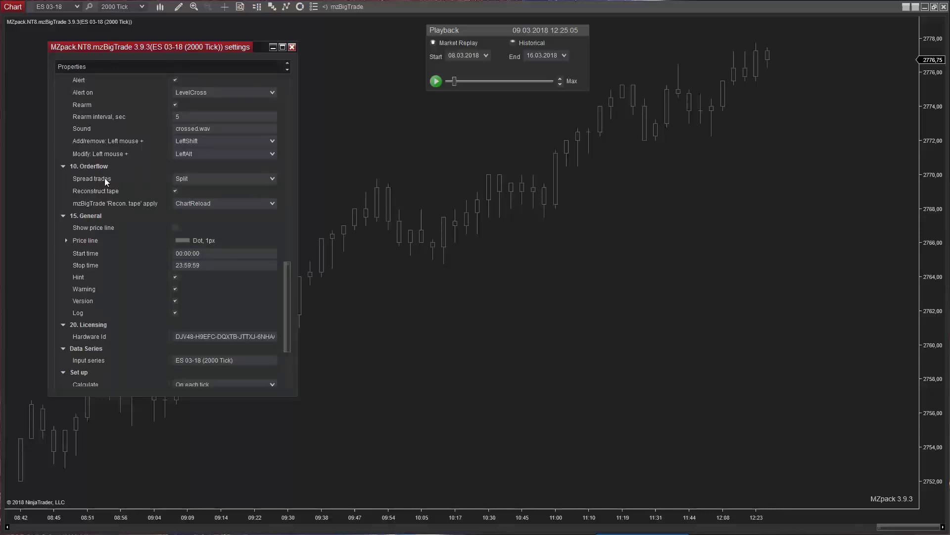
click(188, 177)
click(194, 200)
click(192, 177)
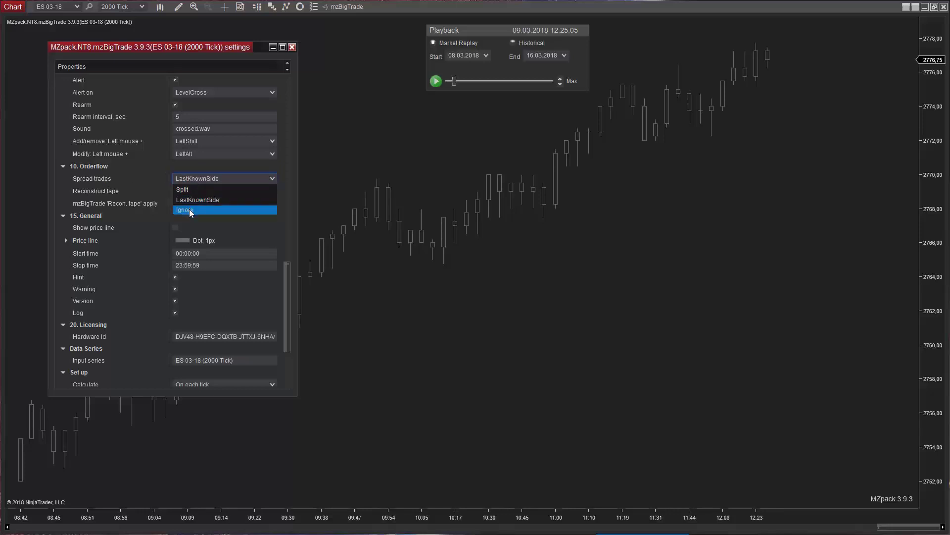
click(189, 209)
click(189, 178)
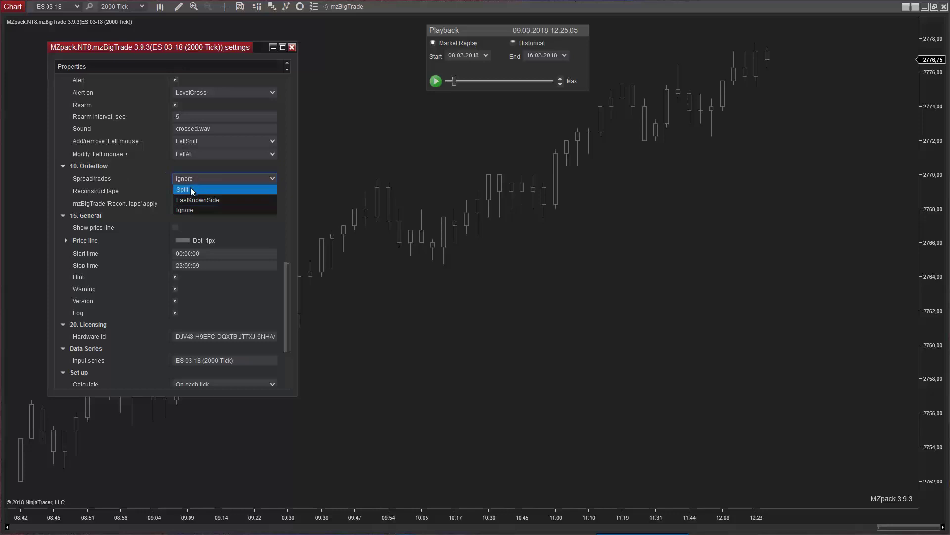
click(191, 187)
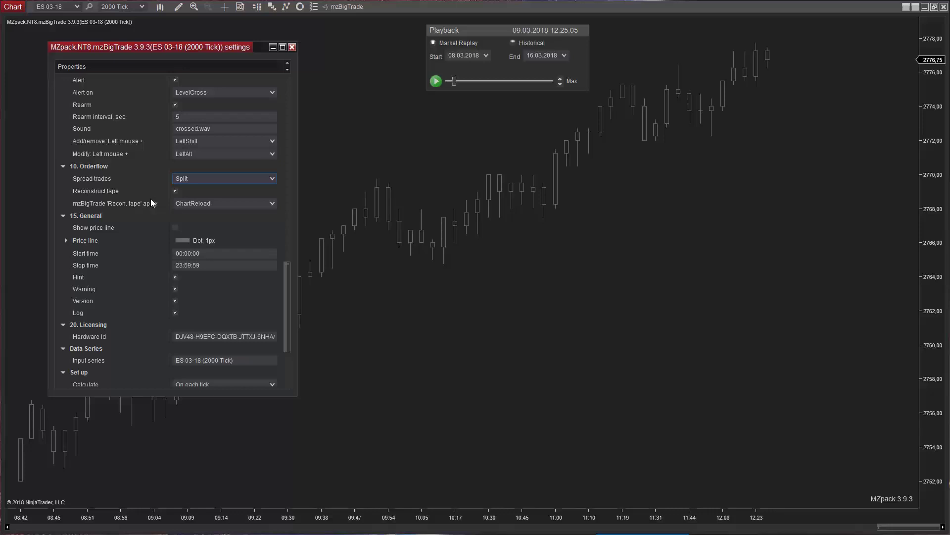
Turn off Reconstruct tape in the Orderflow settings, accept the memory notice, and reload NinjaScript on the chart
click(175, 192)
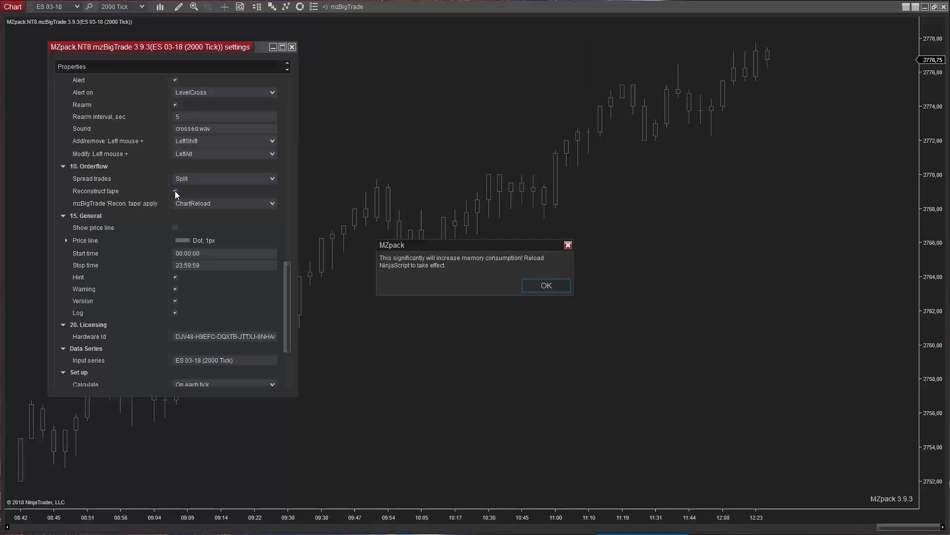
click(547, 285)
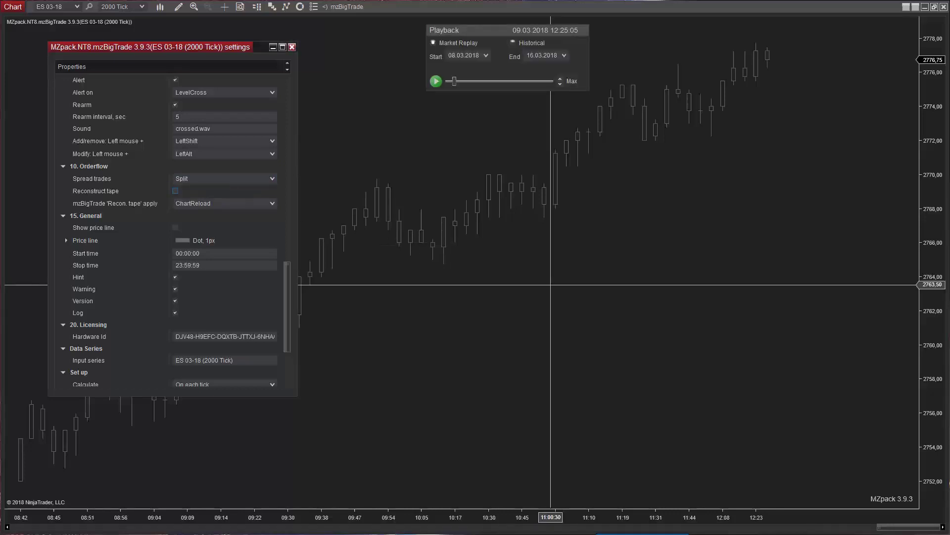
right_click(481, 269)
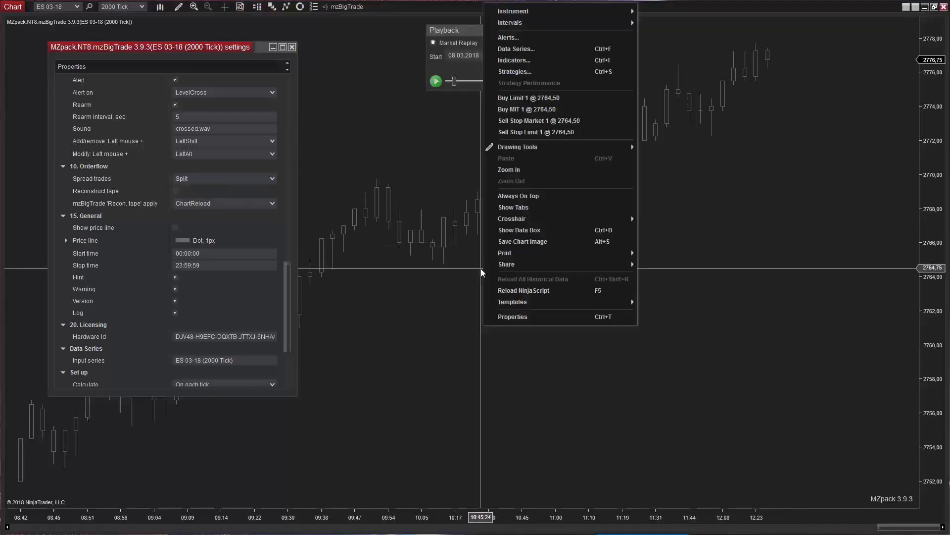
click(518, 290)
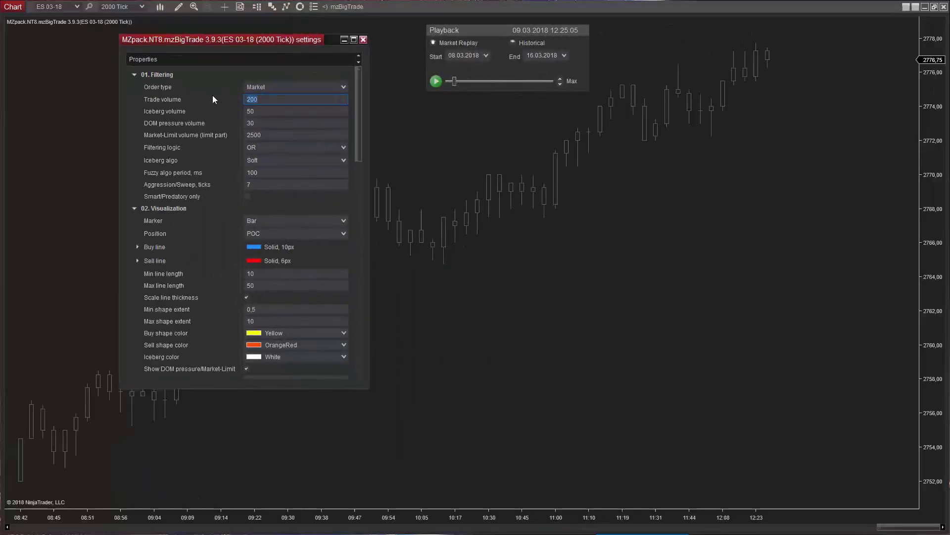
Set Trade volume to 20 and Aggression/Sweep to 1 tick, apply them to the chart, and raise Trade volume to 150
text(20)
click(255, 185)
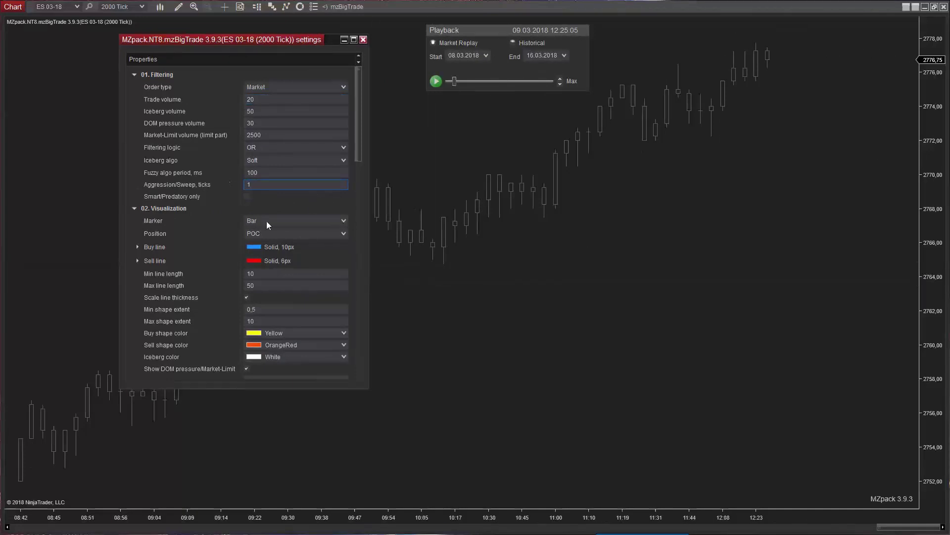
click(455, 283)
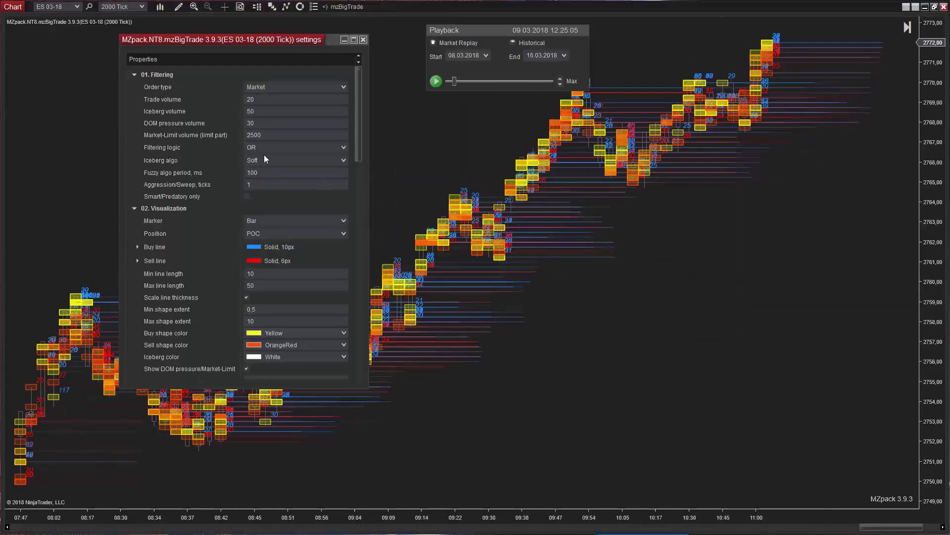
click(257, 99)
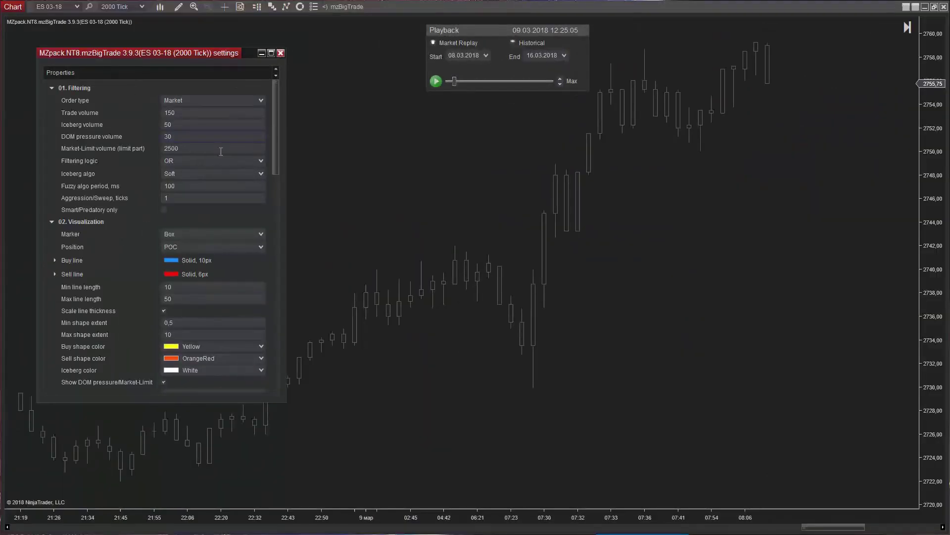
Try turning on Reconstruct tape in the Orderflow settings with the OnTheFly apply mode, and turn it off again
drag(276, 114, 287, 289)
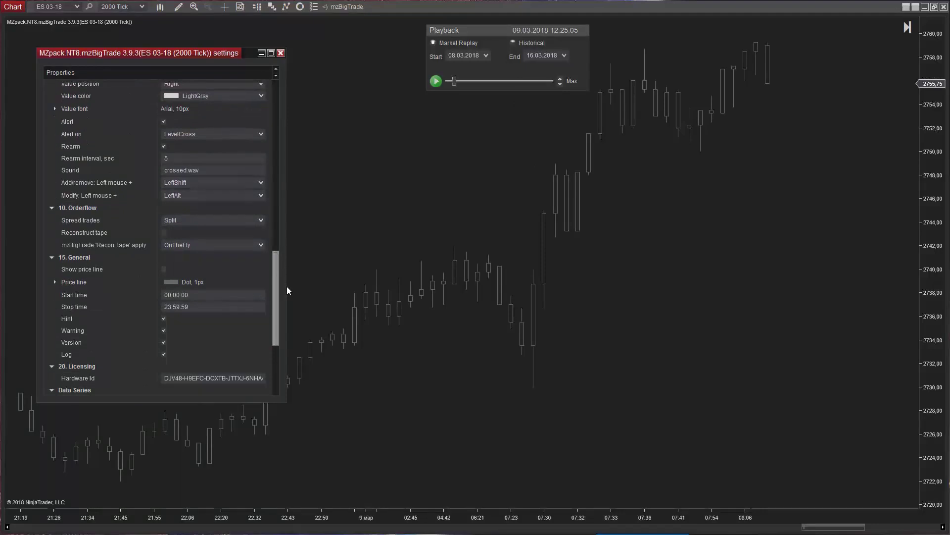
scroll(278, 248, down, 1)
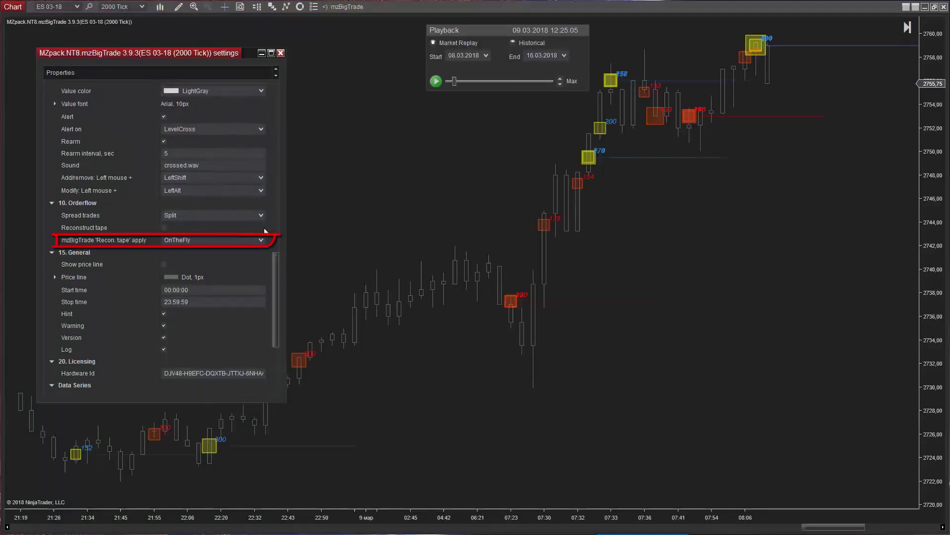
click(164, 227)
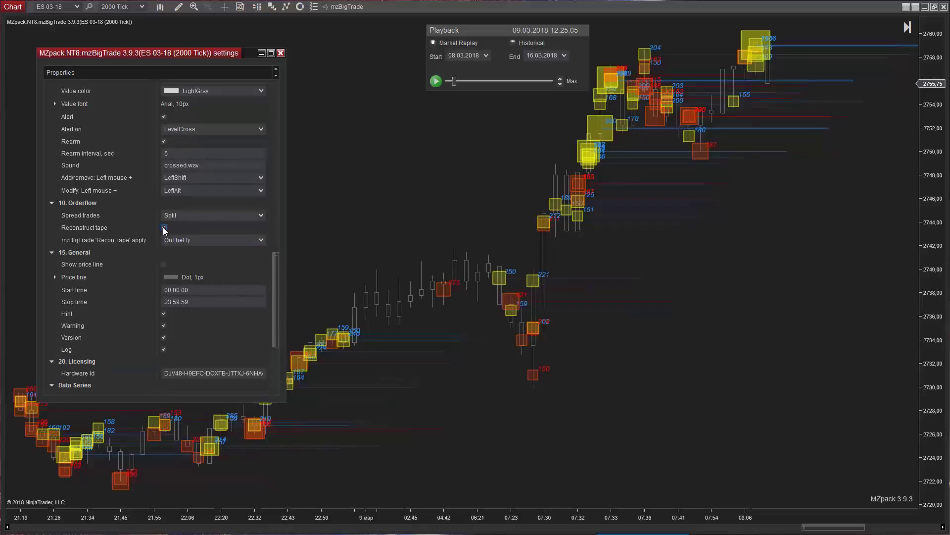
click(163, 227)
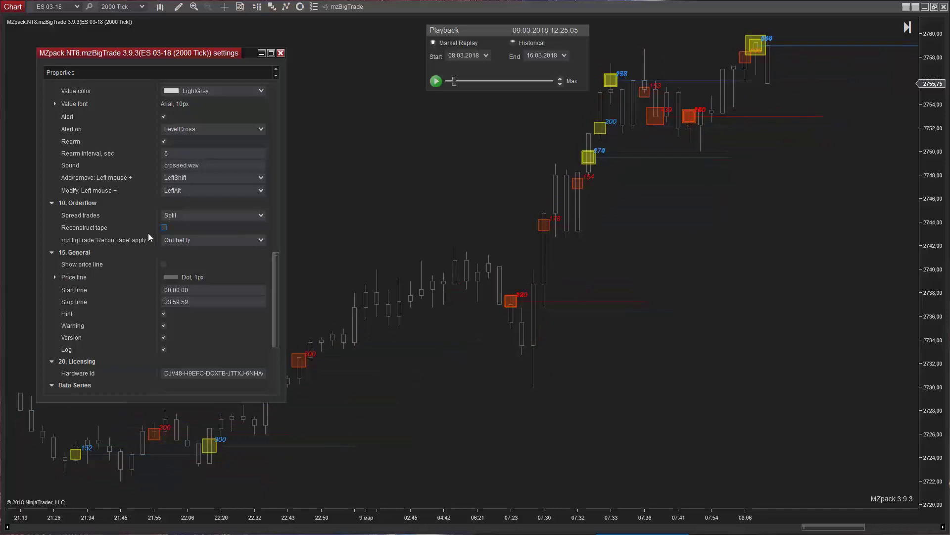